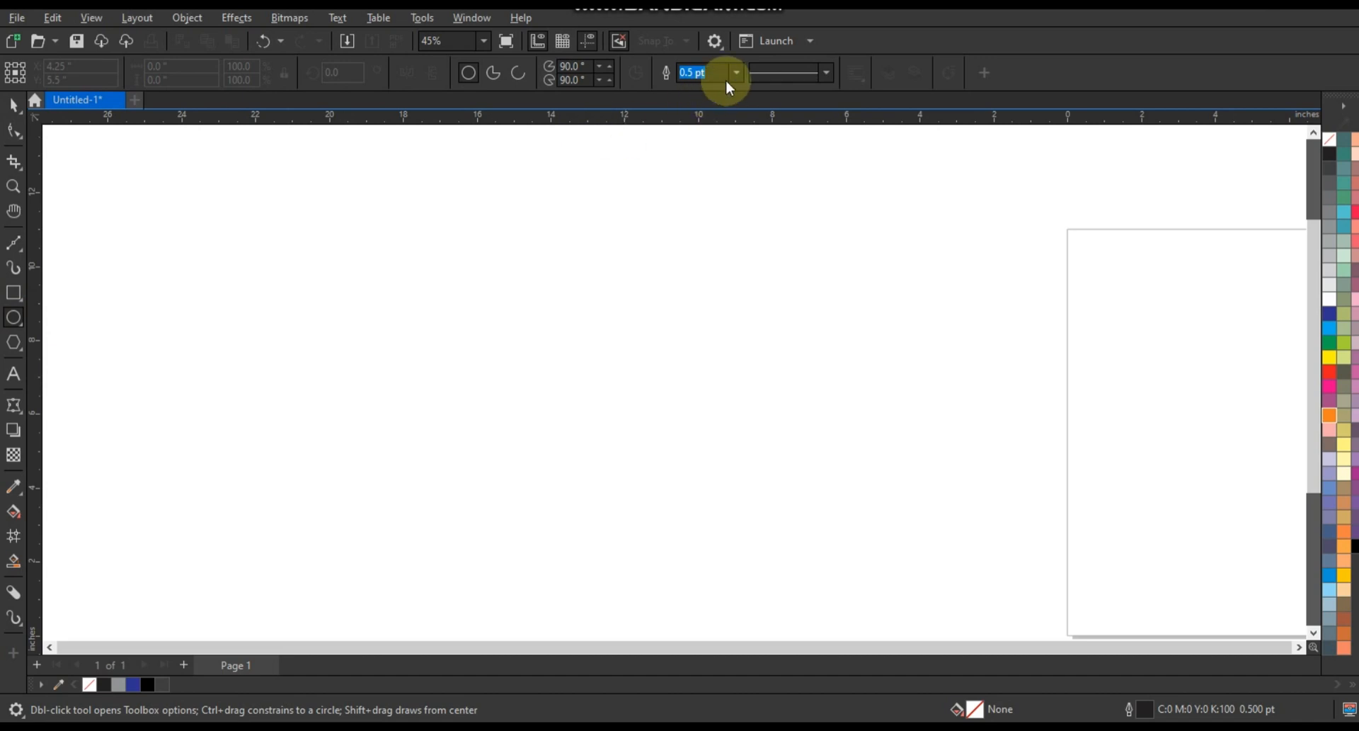
Set the default outline width for new graphic objects to 3 pt and suppress the document defaults warning.
{"action": "left_click", "coordinate": [736, 72]}
{"action": "left_click", "coordinate": [706, 181]}
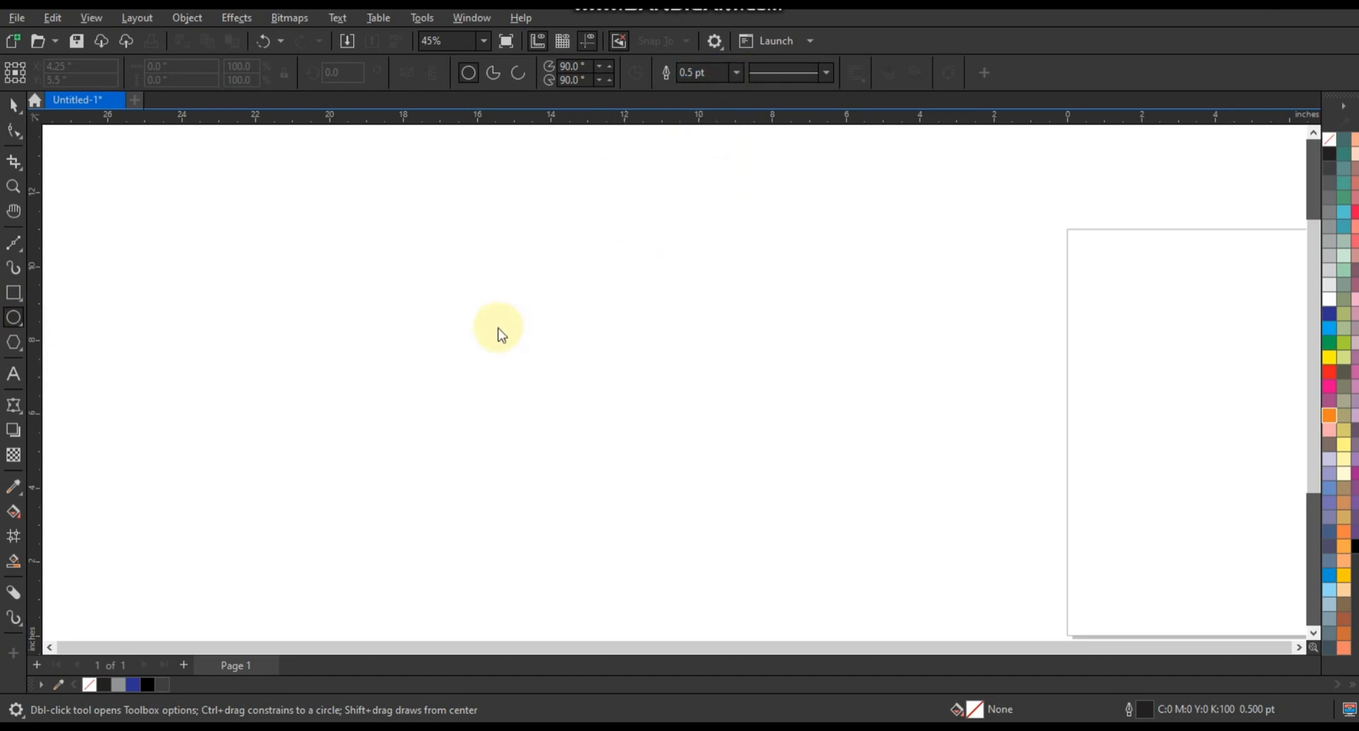
{"action": "left_click", "coordinate": [558, 458]}
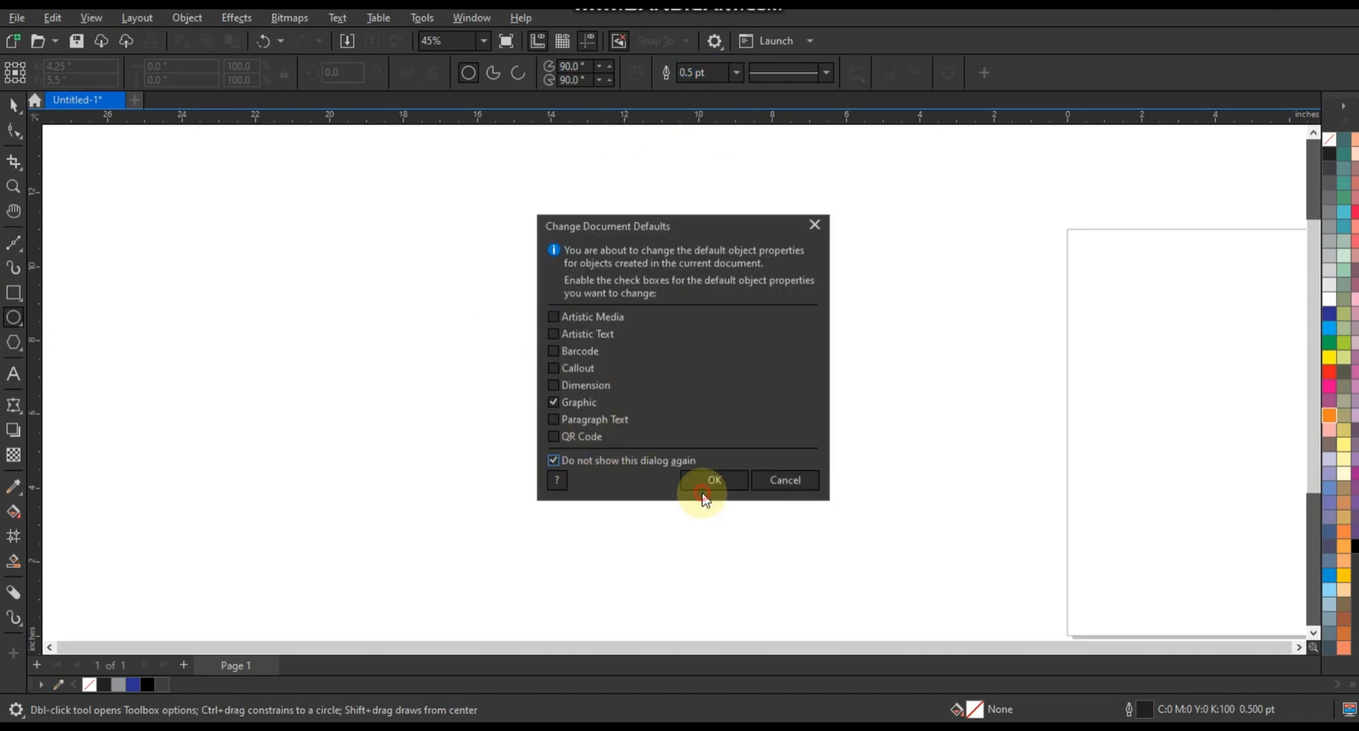
{"action": "left_click", "coordinate": [703, 488]}
Draw a circle beside the page and enlarge it from its center to about 7.22 inches in diameter.
{"action": "left_click_drag", "start_coordinate": [417, 291], "coordinate": [538, 525]}
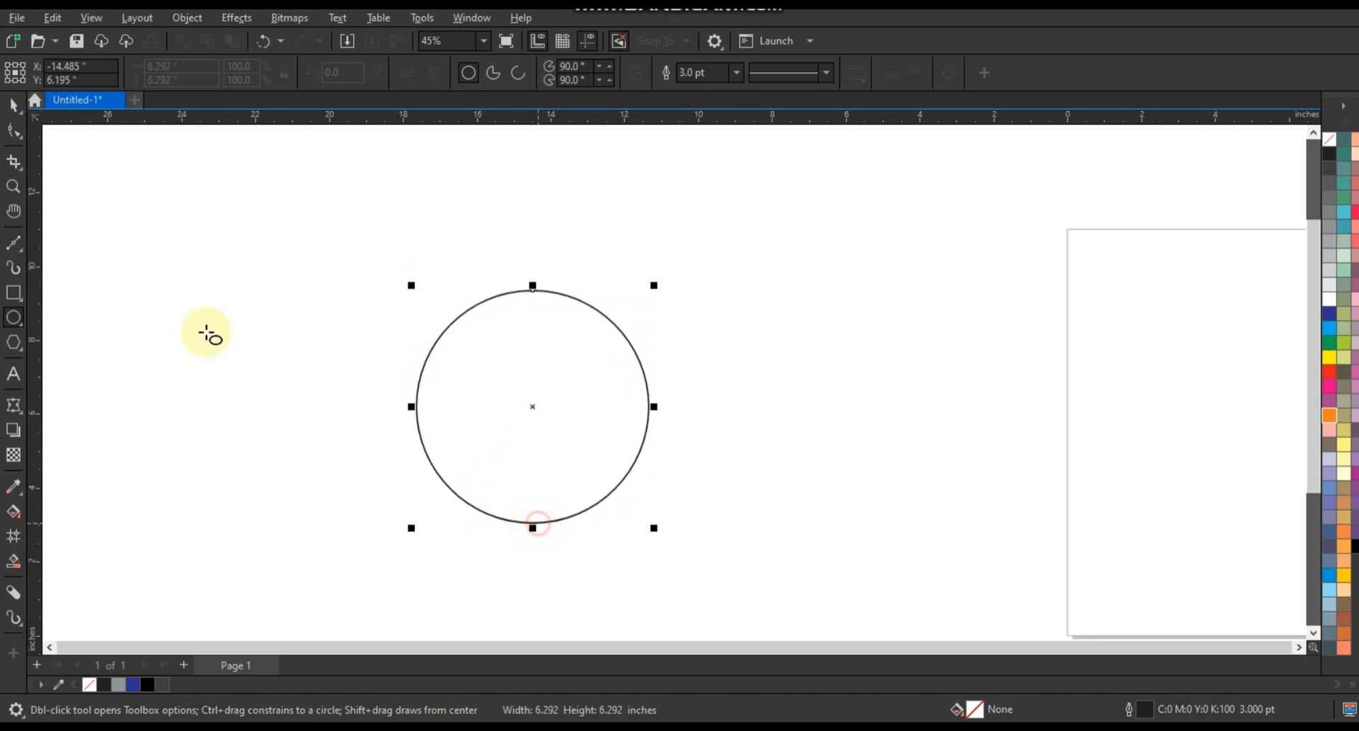
{"action": "left_click", "coordinate": [15, 114]}
{"action": "mouse_move", "coordinate": [654, 528]}
{"action": "left_mouse_down"}
{"action": "mouse_move", "coordinate": [681, 567]}
{"action": "mouse_move", "coordinate": [671, 545]}
{"action": "left_mouse_up"}
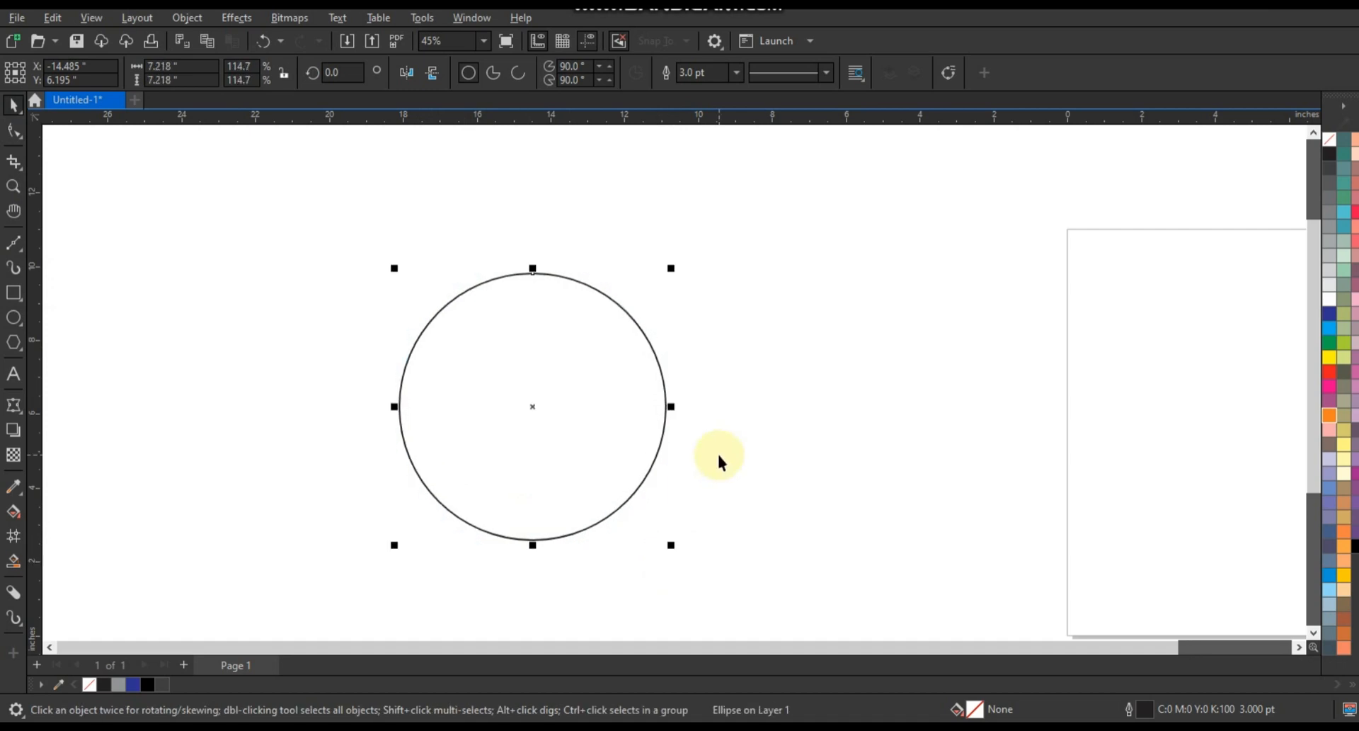
Extrude the circle toward its upper right with a depth of 51 and the vanishing point about 12.8 by 2.6 inches away.
{"action": "left_click", "coordinate": [22, 418]}
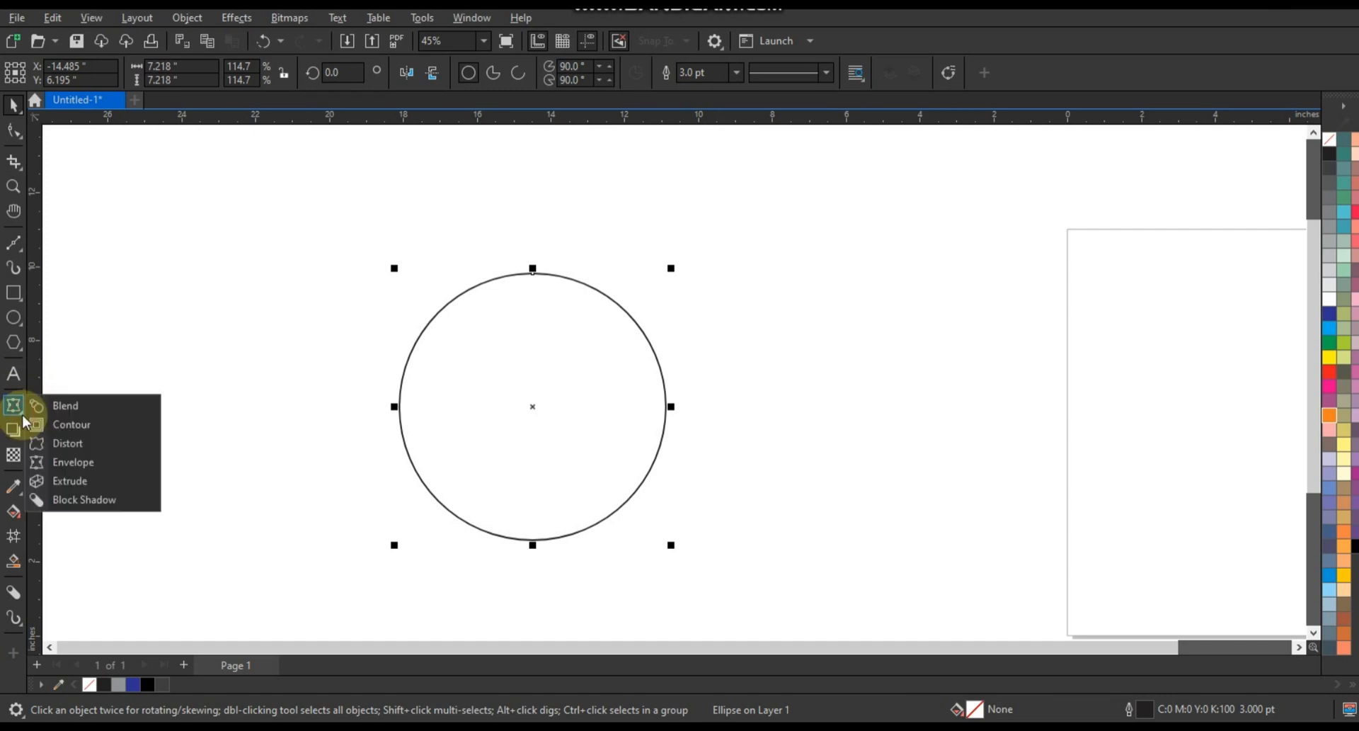
{"action": "left_click", "coordinate": [83, 485]}
{"action": "left_click_drag", "start_coordinate": [665, 397], "coordinate": [847, 358]}
{"action": "left_click", "coordinate": [597, 393]}
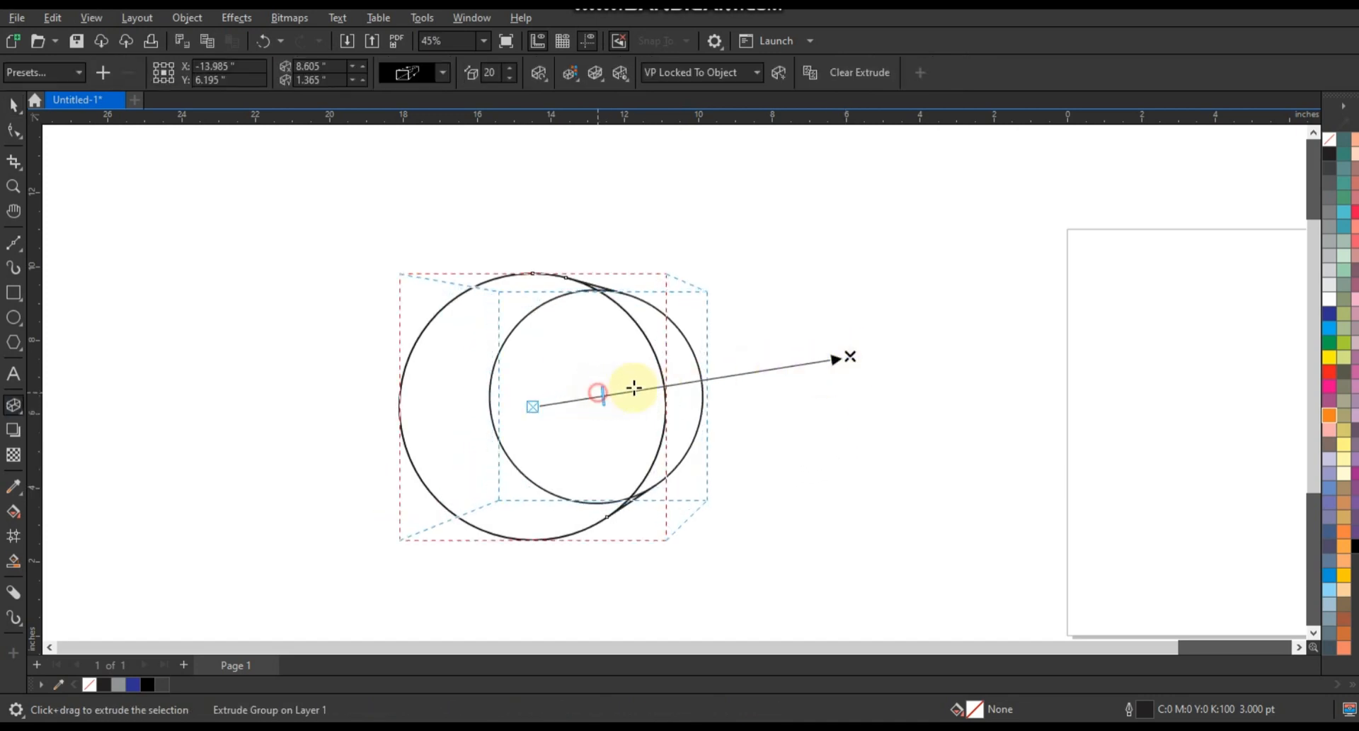
{"action": "left_click_drag", "start_coordinate": [635, 387], "coordinate": [723, 368]}
{"action": "left_click_drag", "start_coordinate": [871, 346], "coordinate": [1006, 312]}
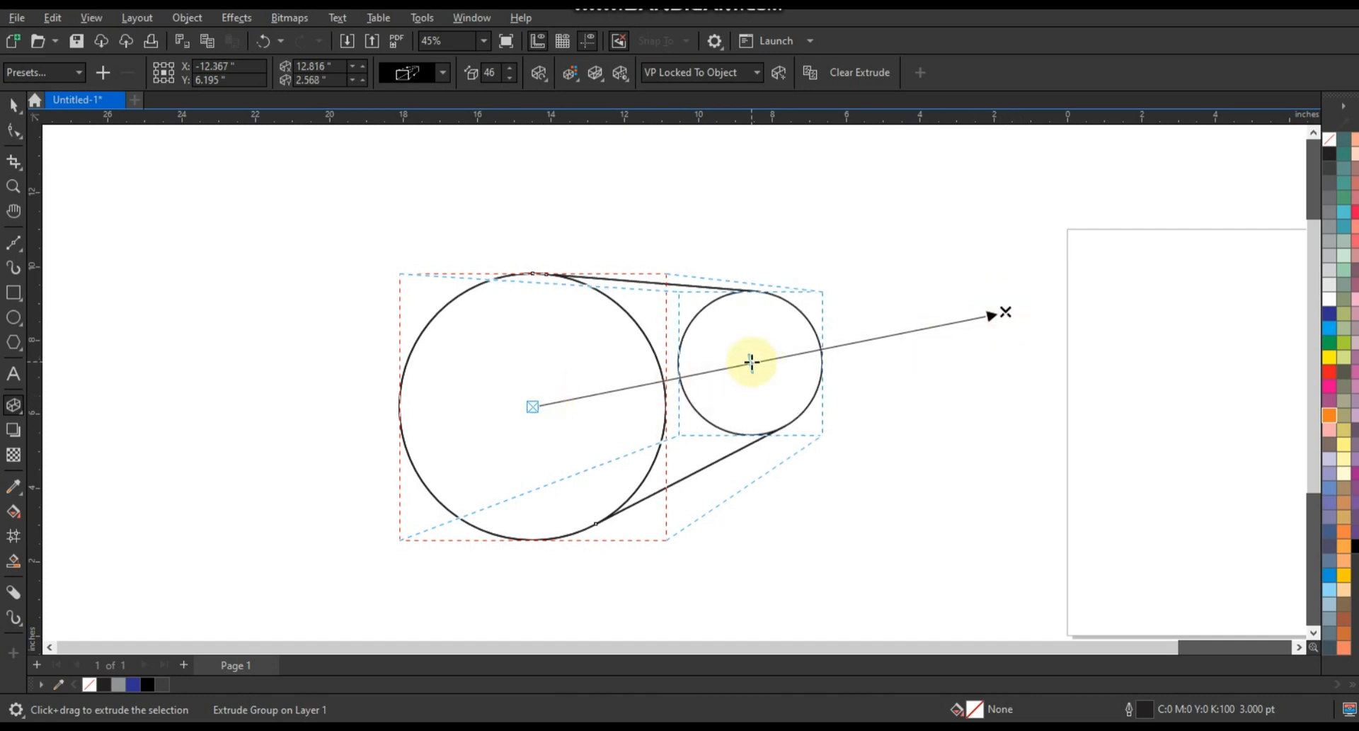
{"action": "left_click_drag", "start_coordinate": [752, 362], "coordinate": [775, 358]}
{"action": "left_click", "coordinate": [13, 104]}
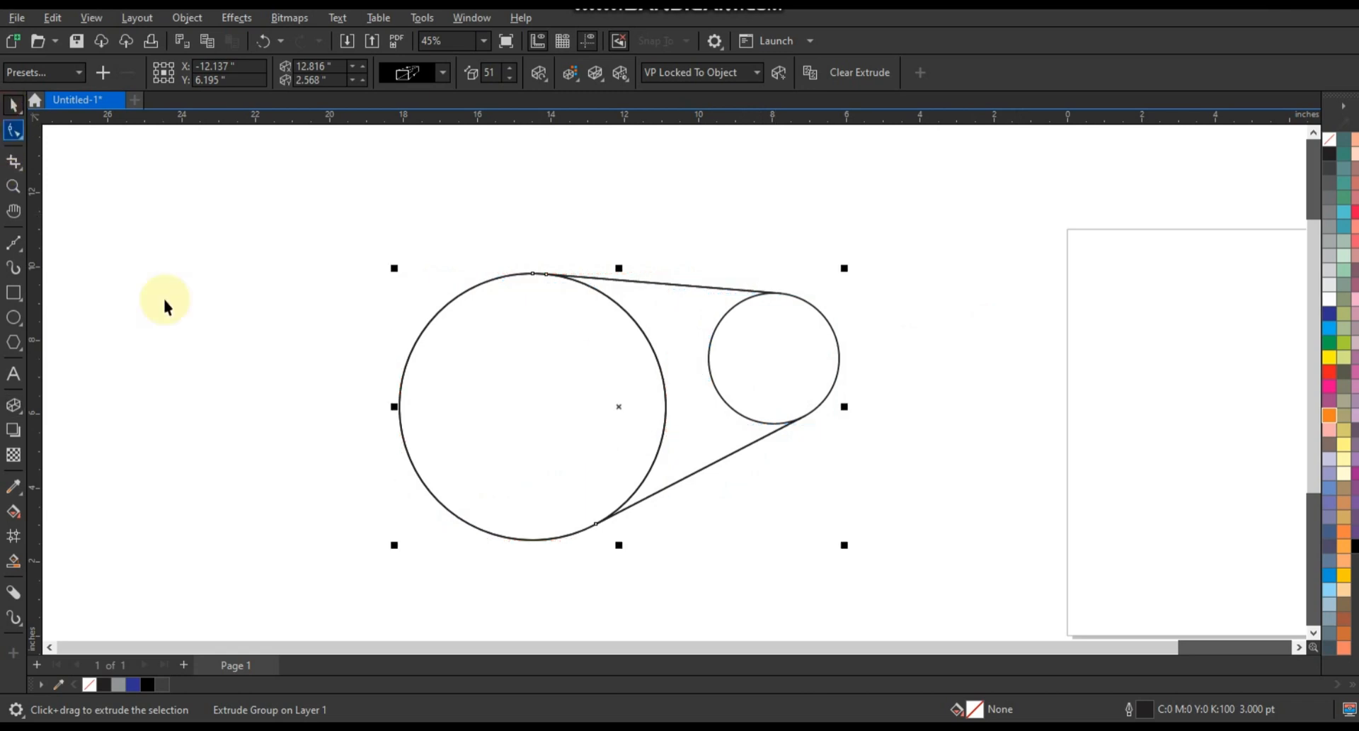
{"action": "left_click", "coordinate": [170, 310]}
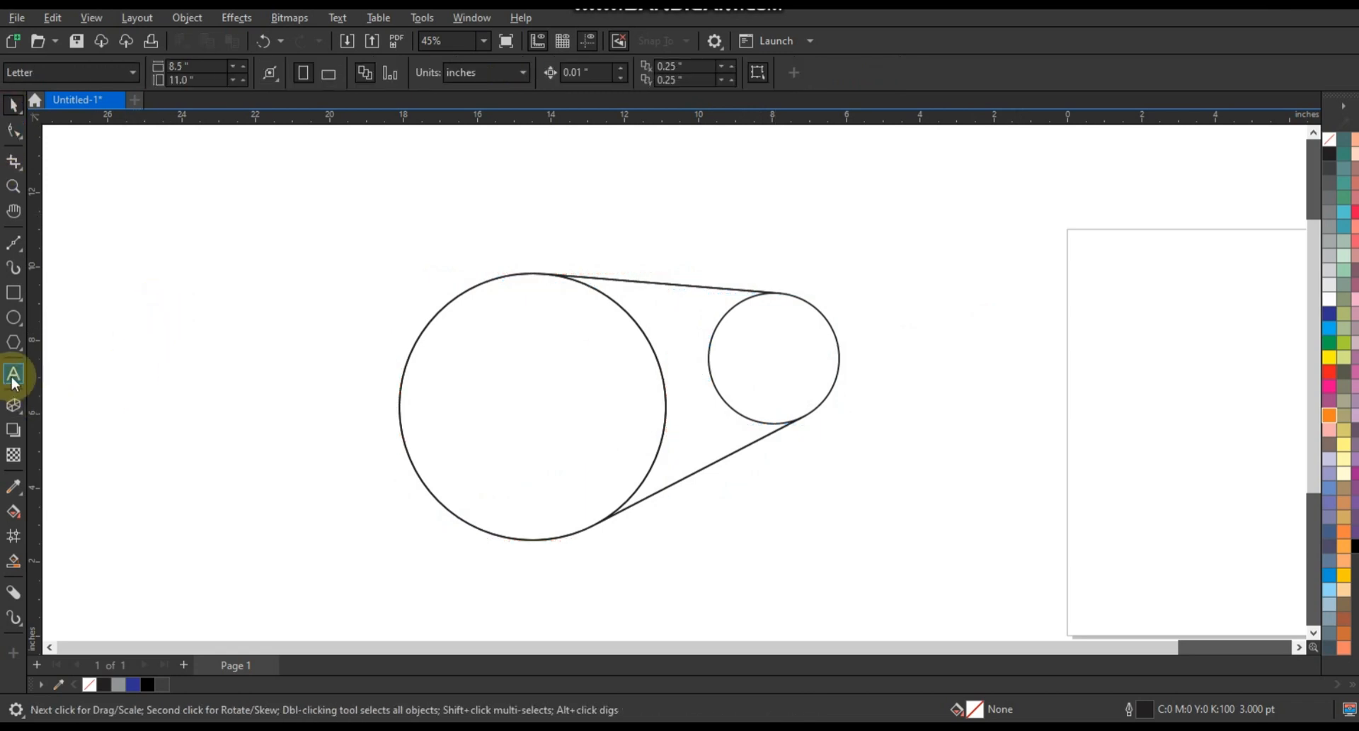
Add the artistic text "GRAPHIC TREND" beside the extruded circle and set its font to Bebas Neue.
{"action": "key", "text": "F8"}
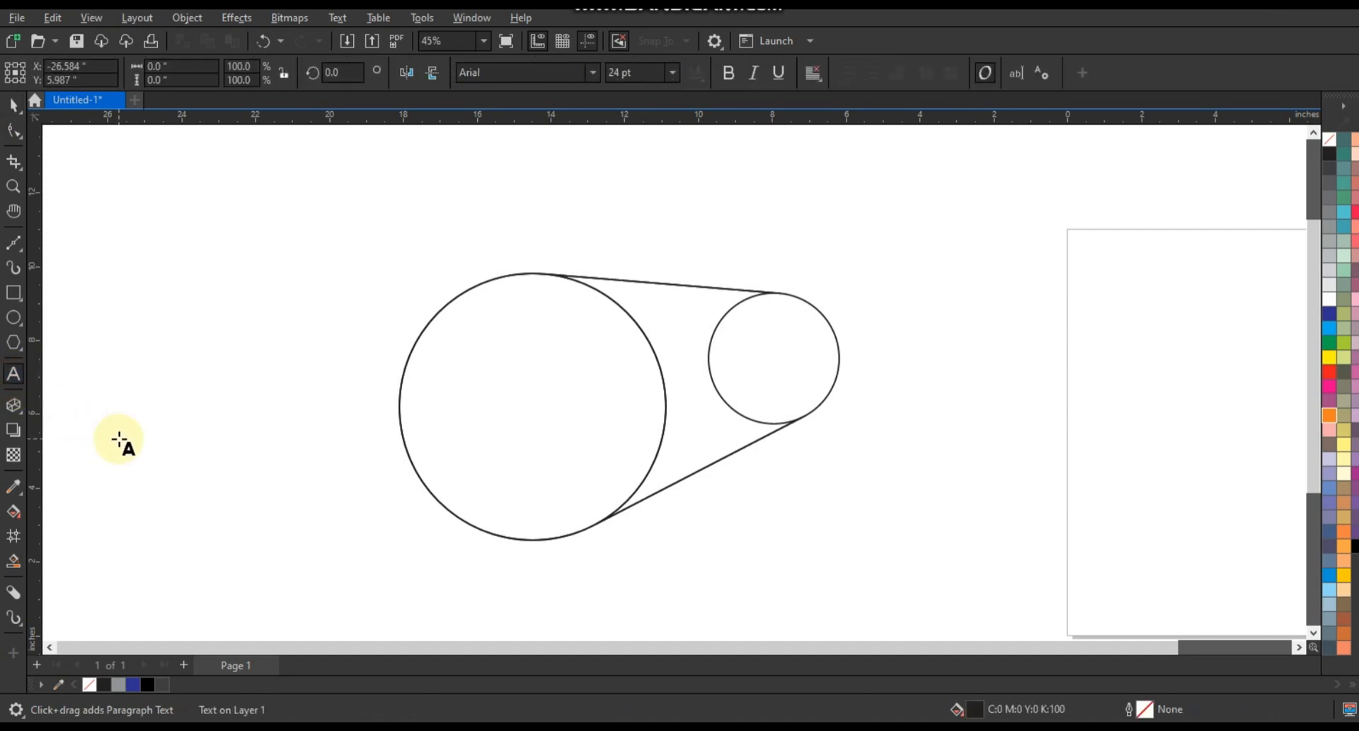
{"action": "type", "text": "GRAPHIC TREND"}
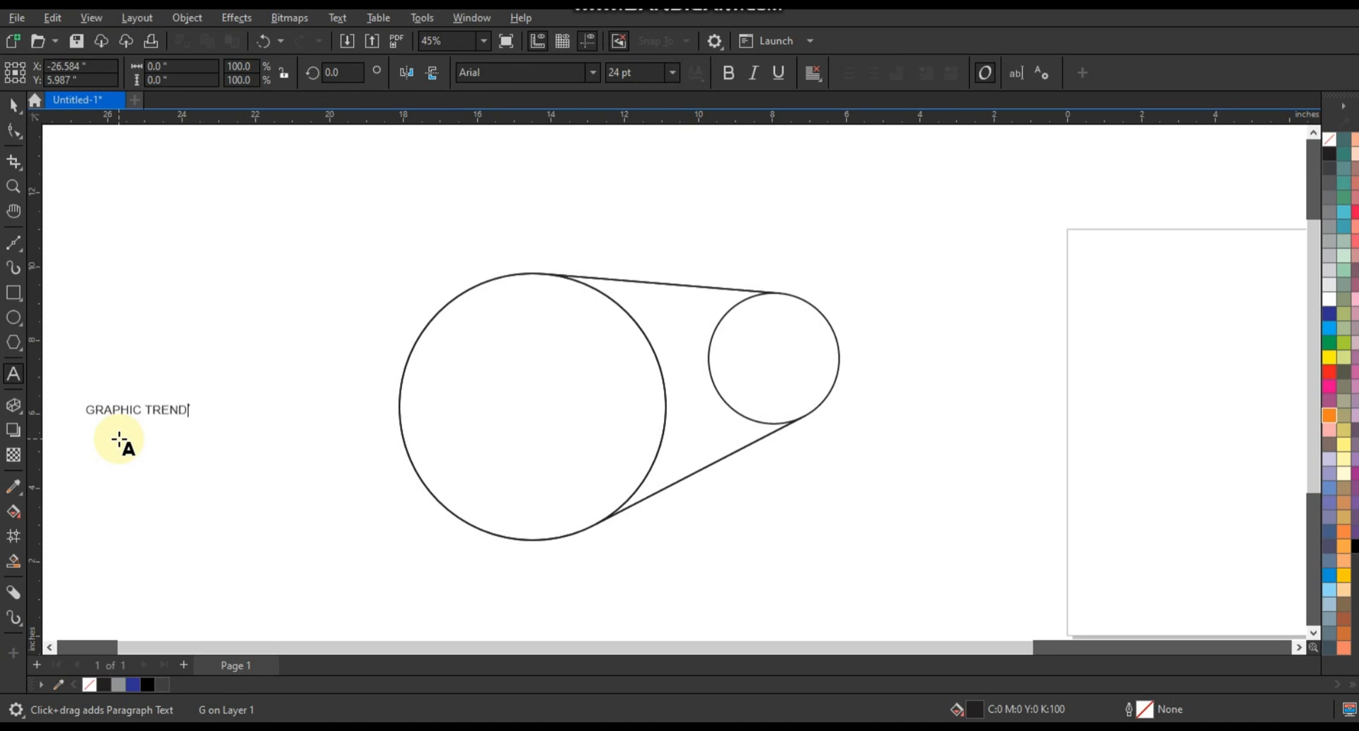
{"action": "left_click", "coordinate": [13, 104]}
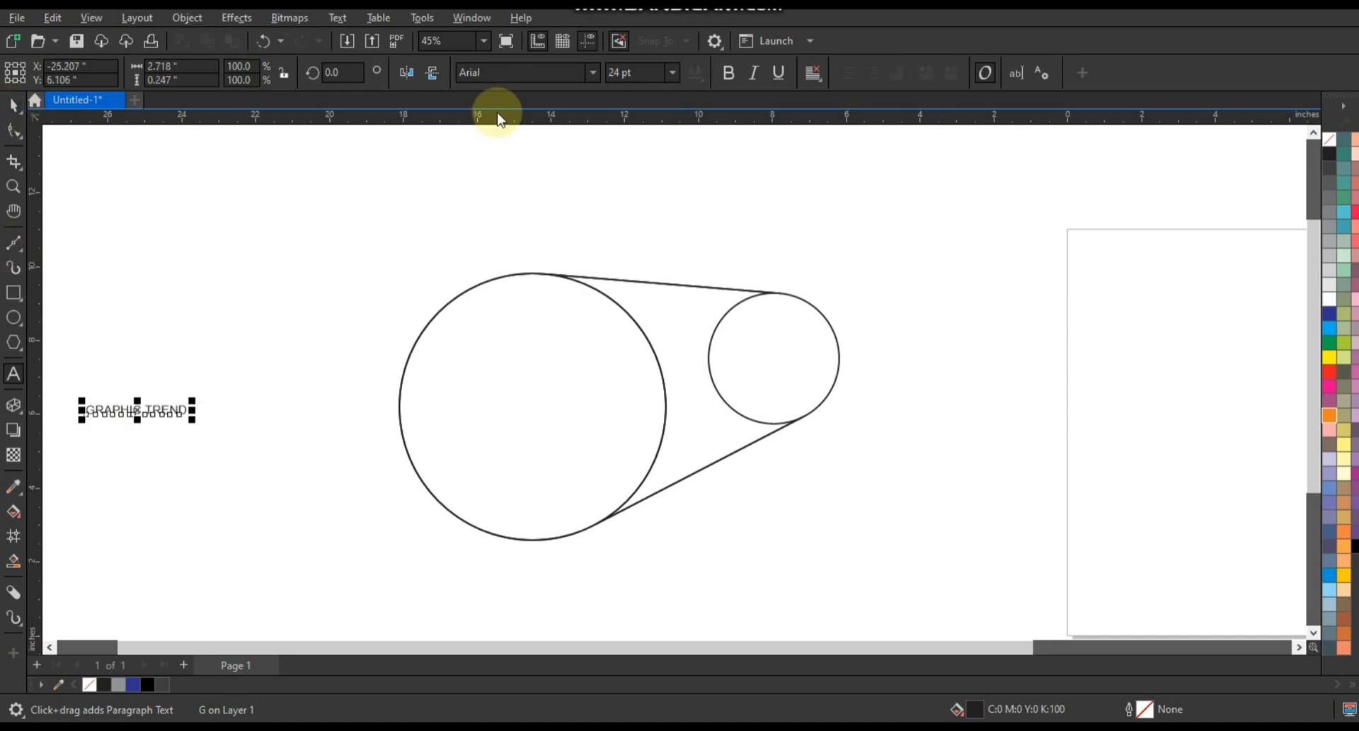
{"action": "left_click", "coordinate": [597, 73]}
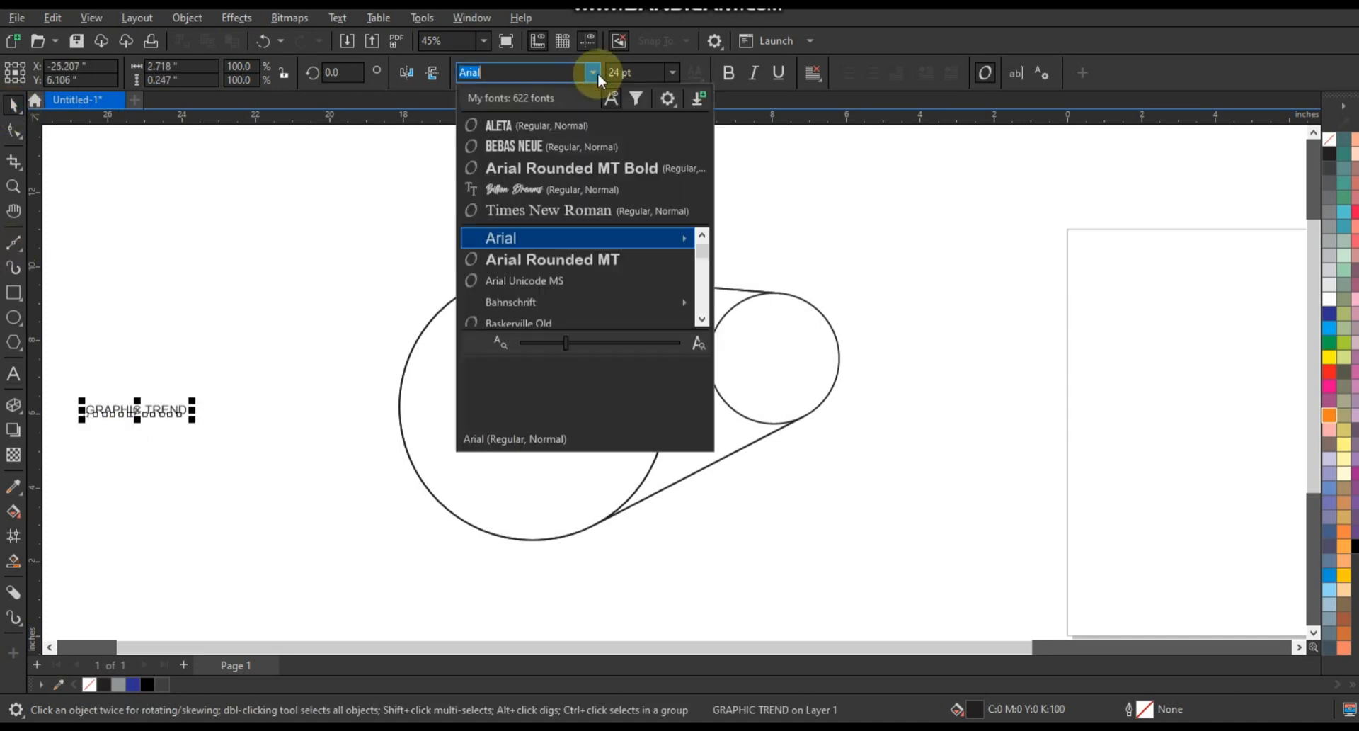
{"action": "left_click", "coordinate": [545, 146]}
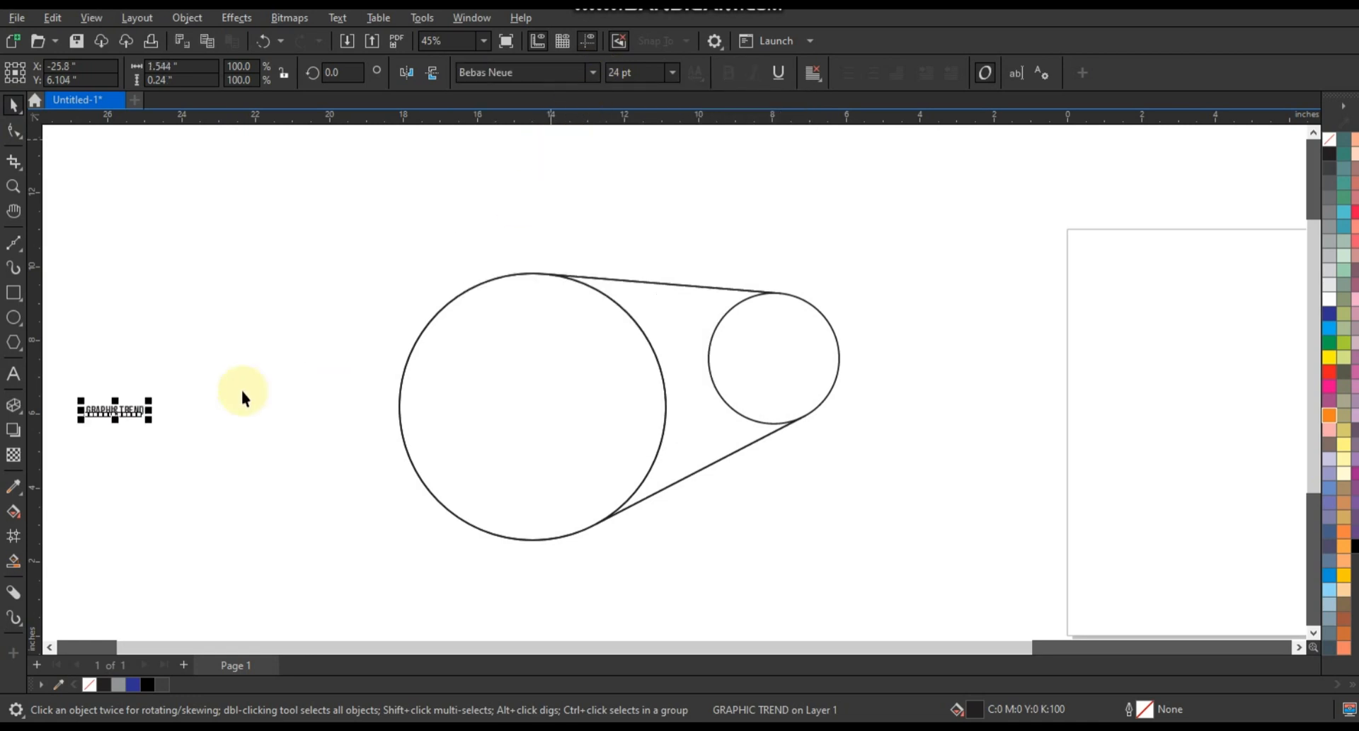
Enlarge the text to about 133.6 pt and place it to the upper left of the large circle.
{"action": "left_click_drag", "start_coordinate": [145, 419], "coordinate": [386, 531]}
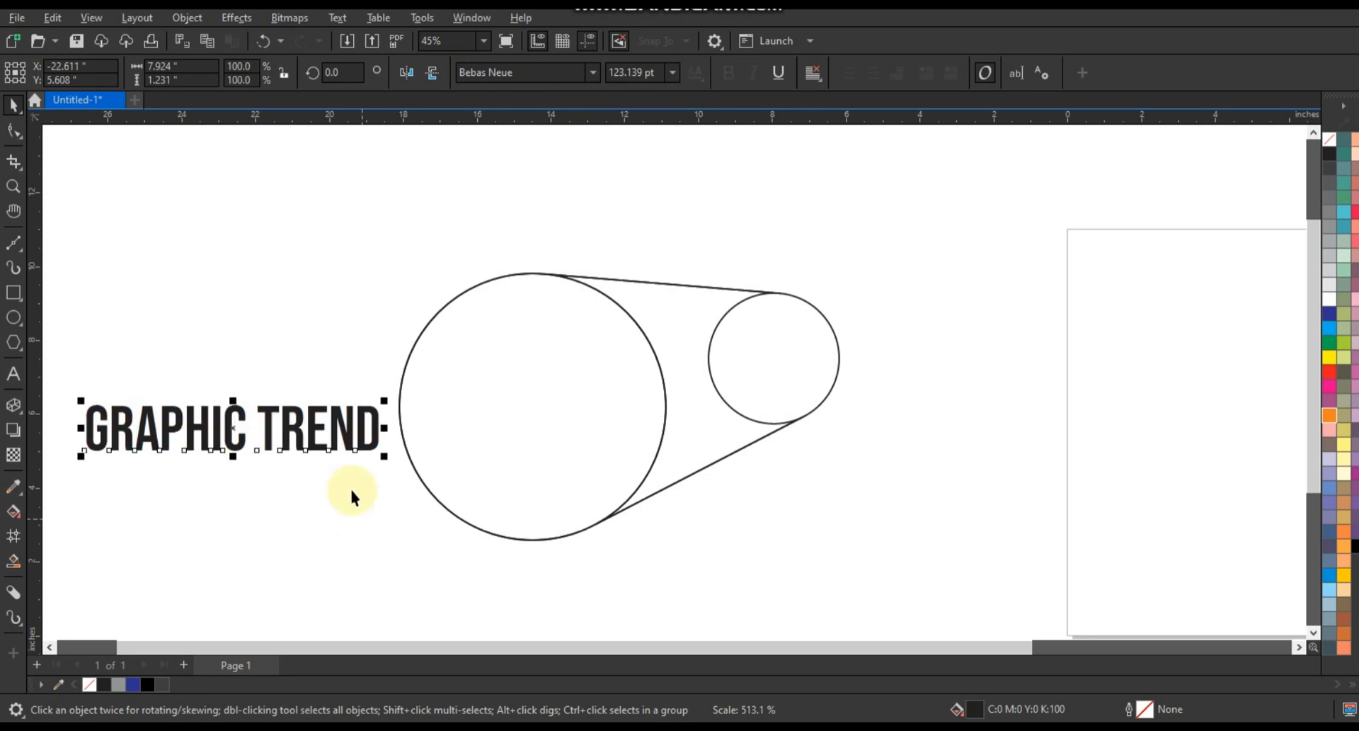
{"action": "left_click", "coordinate": [51, 647]}
{"action": "left_click_drag", "start_coordinate": [564, 445], "coordinate": [443, 241]}
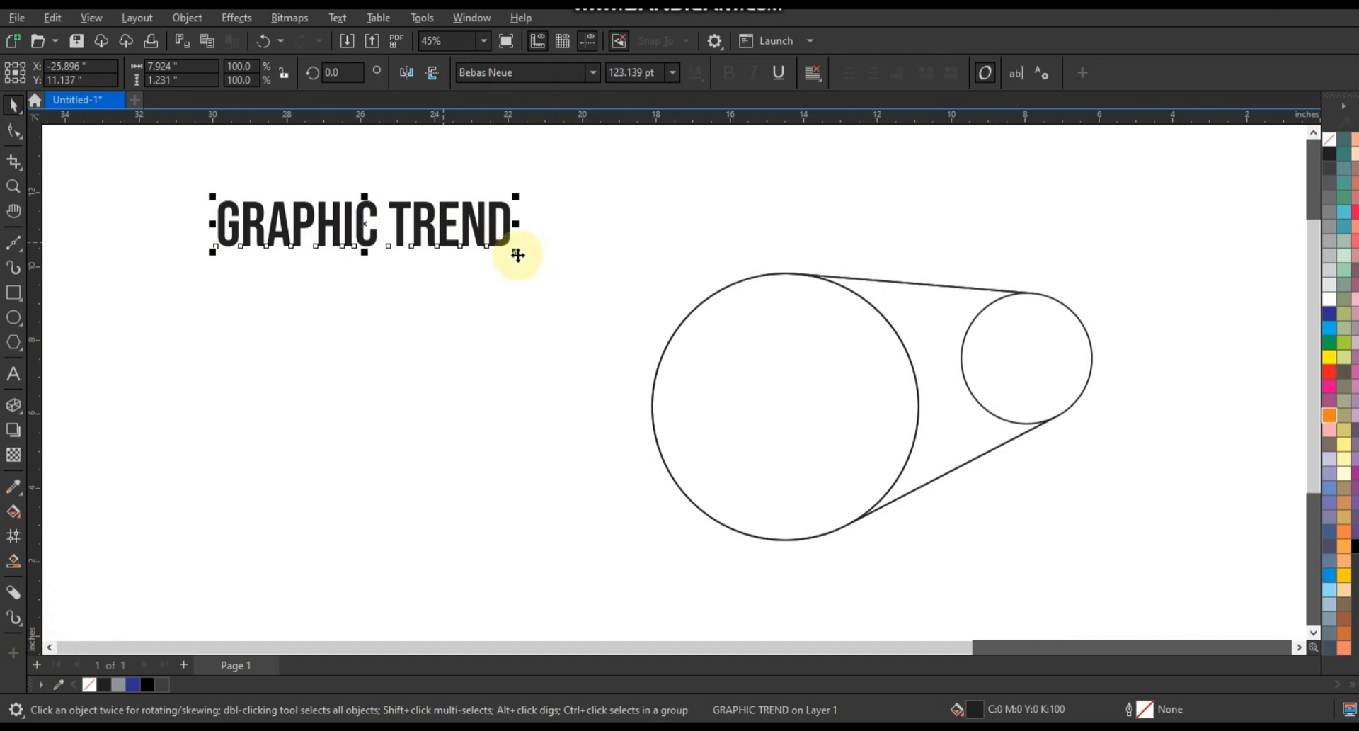
{"action": "left_click_drag", "start_coordinate": [528, 262], "coordinate": [540, 269]}
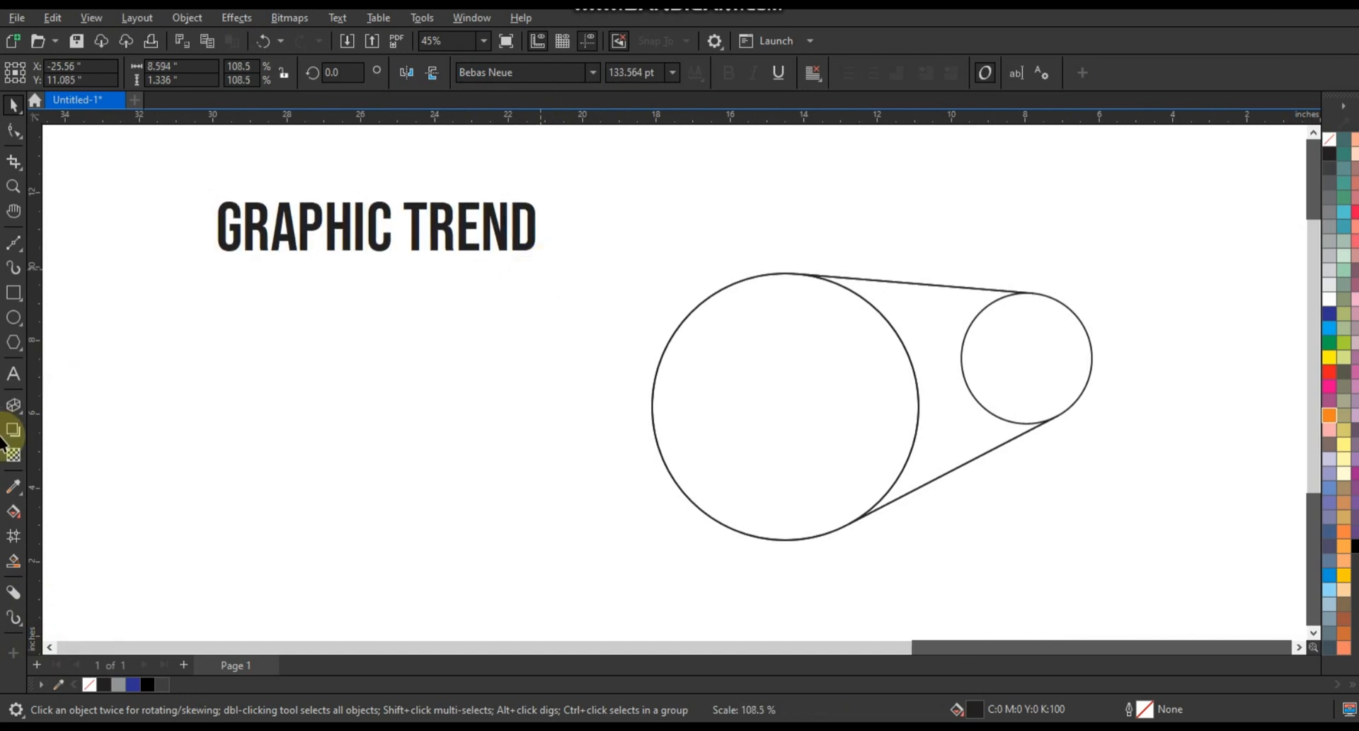
Edit the text to read "GRAPHICTRENDS" by removing the space and adding a final S.
{"action": "left_click", "coordinate": [14, 375]}
{"action": "left_click", "coordinate": [408, 228]}
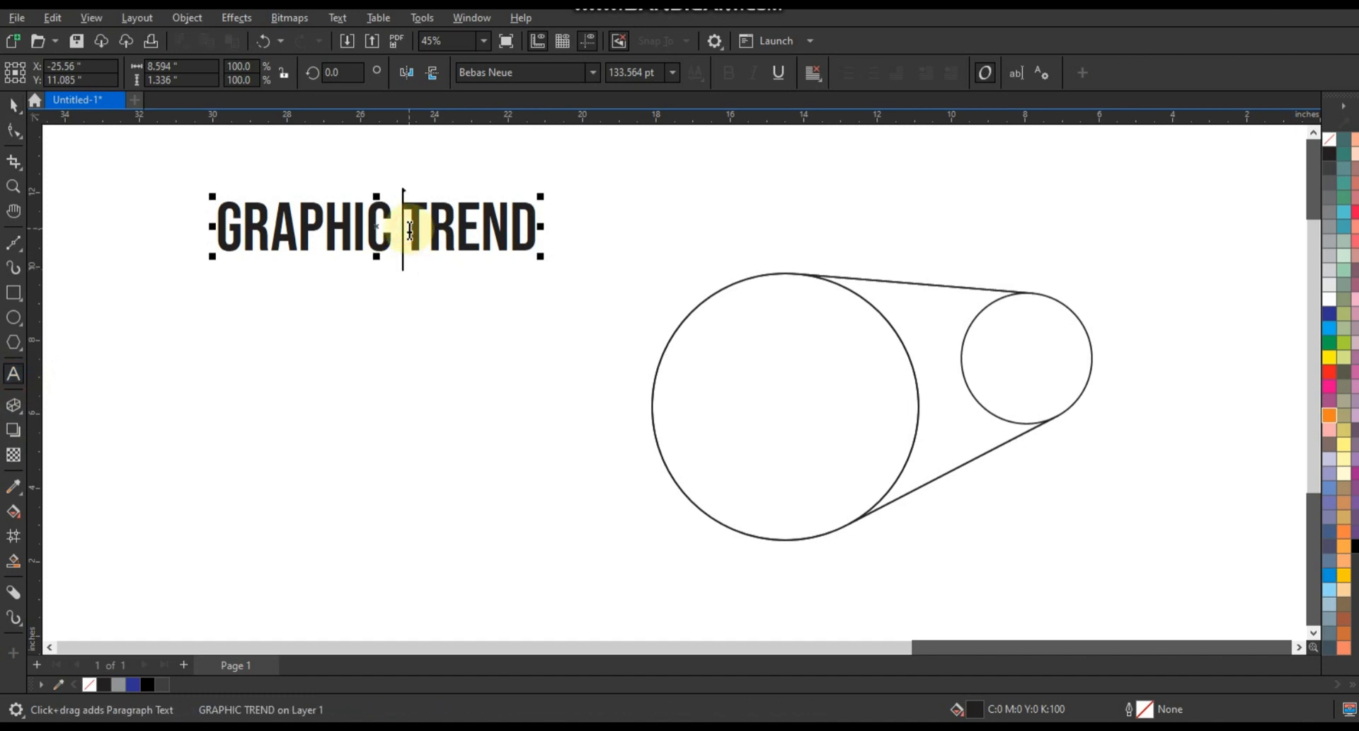
{"action": "key", "text": "BackSpace"}
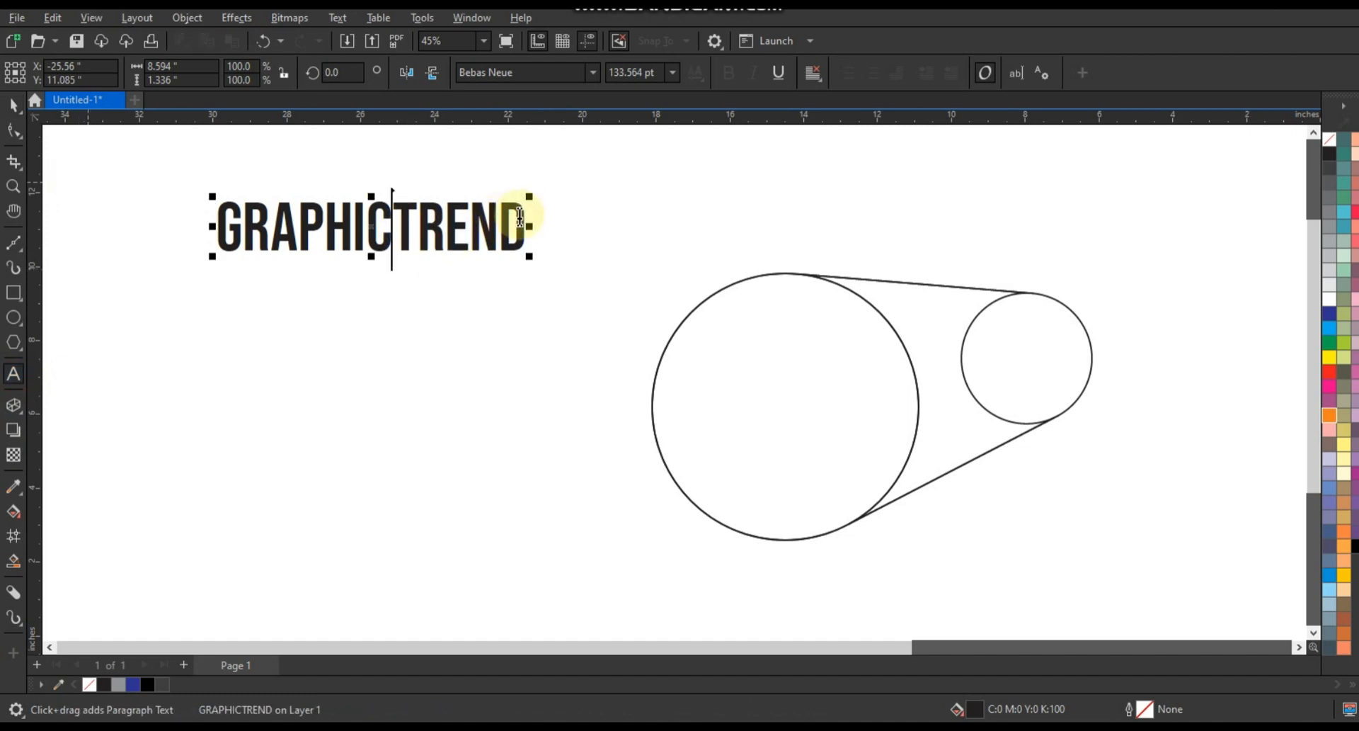
{"action": "left_click", "coordinate": [524, 216]}
{"action": "type", "text": "S"}
{"action": "left_click", "coordinate": [14, 105]}
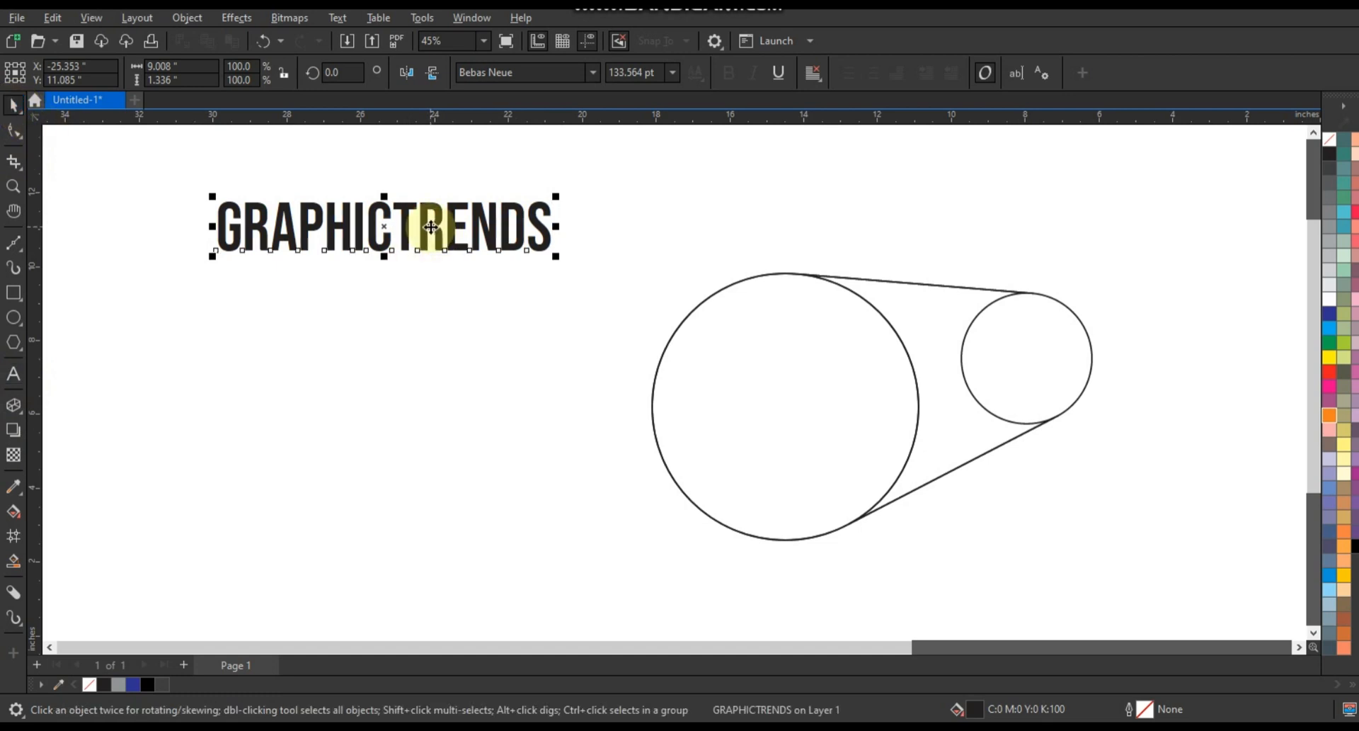
Duplicate the GRAPHICTRENDS text about 12.2 inches straight down and blend the two copies with 7 steps.
{"action": "scroll", "coordinate": [431, 227], "scroll_direction": "down", "scroll_amount": 2}
{"action": "left_click_drag", "start_coordinate": [433, 225], "coordinate": [433, 587]}
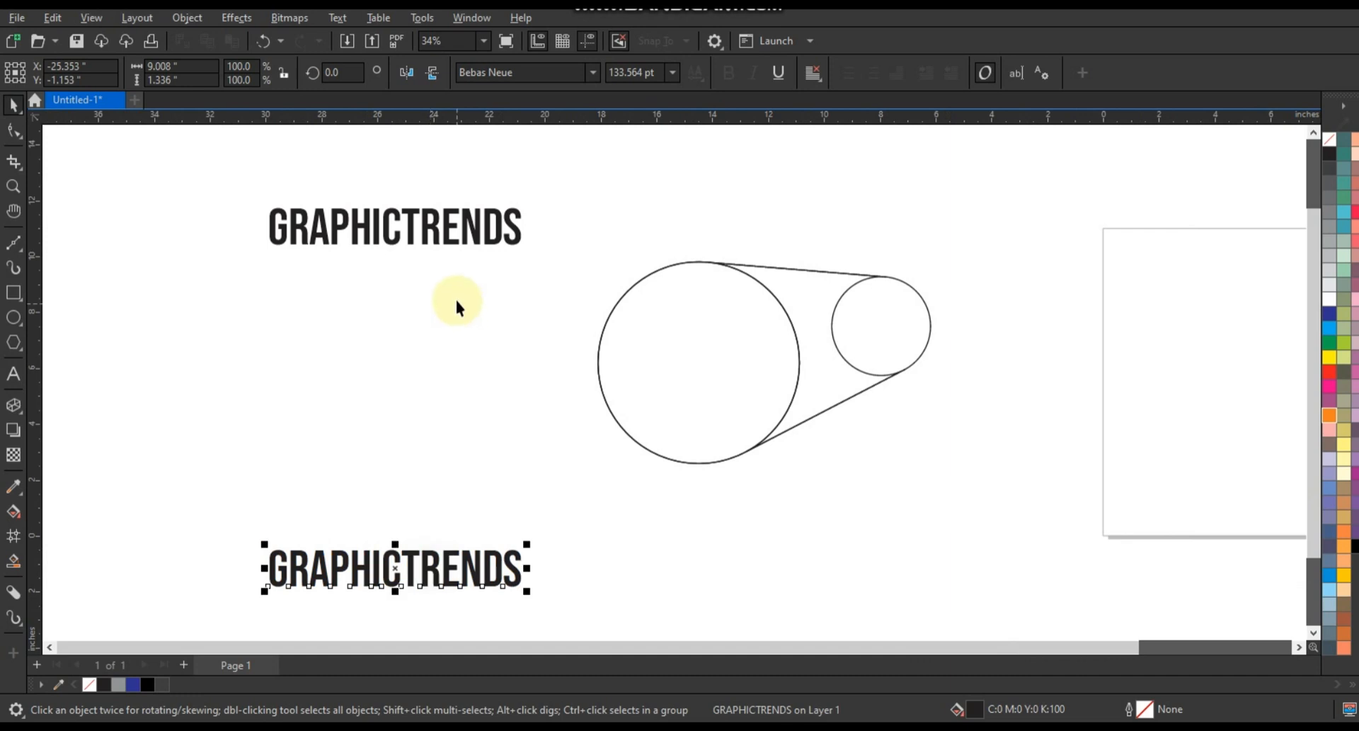
{"action": "left_click", "coordinate": [449, 248], "text": "shift"}
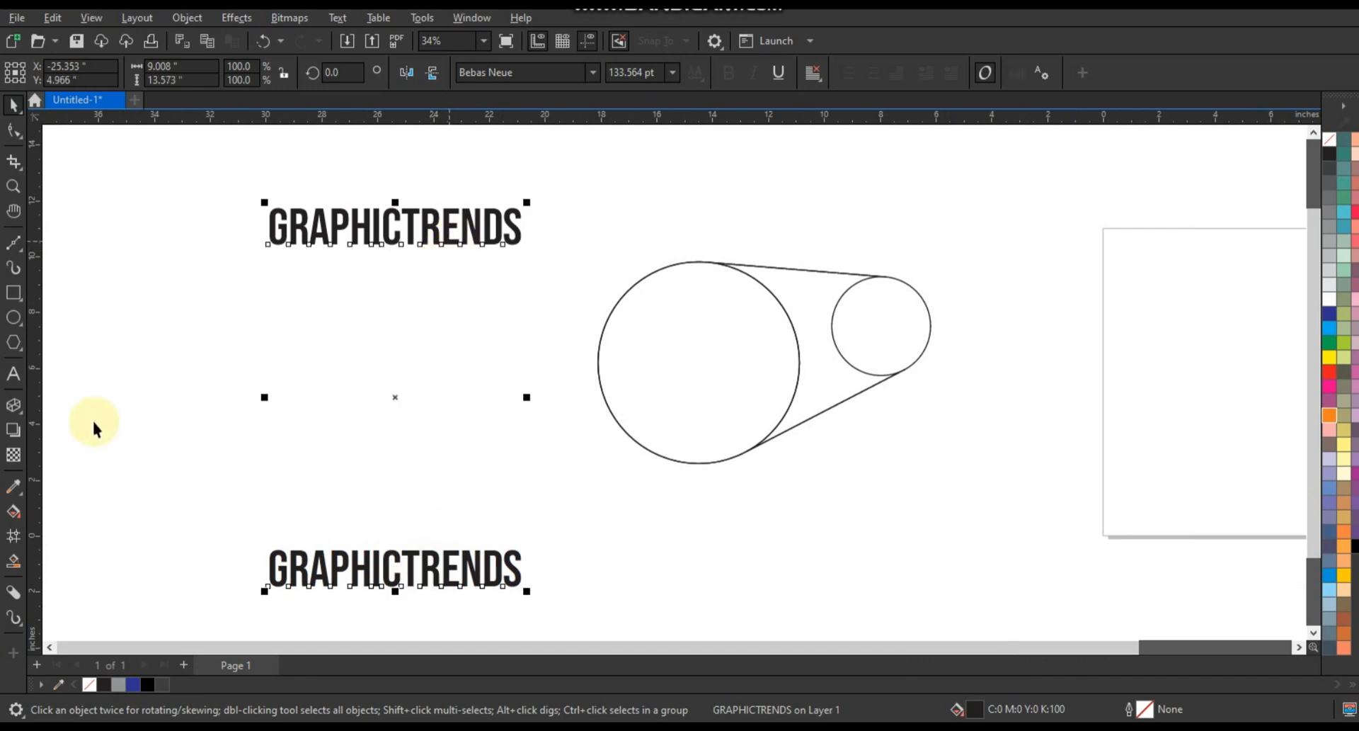
{"action": "left_click", "coordinate": [21, 418]}
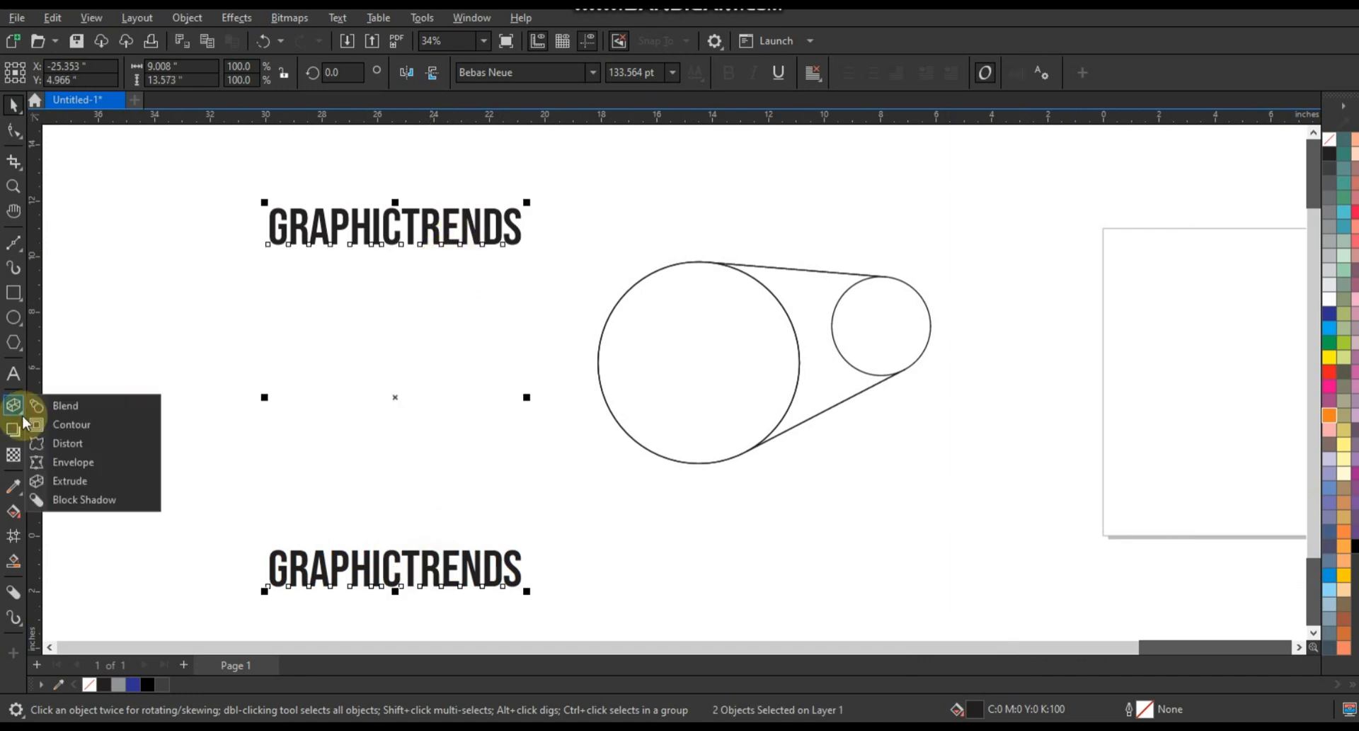
{"action": "left_click", "coordinate": [57, 405]}
{"action": "left_click_drag", "start_coordinate": [416, 243], "coordinate": [394, 567]}
{"action": "scroll", "coordinate": [514, 67], "scroll_direction": "down", "scroll_amount": 7}
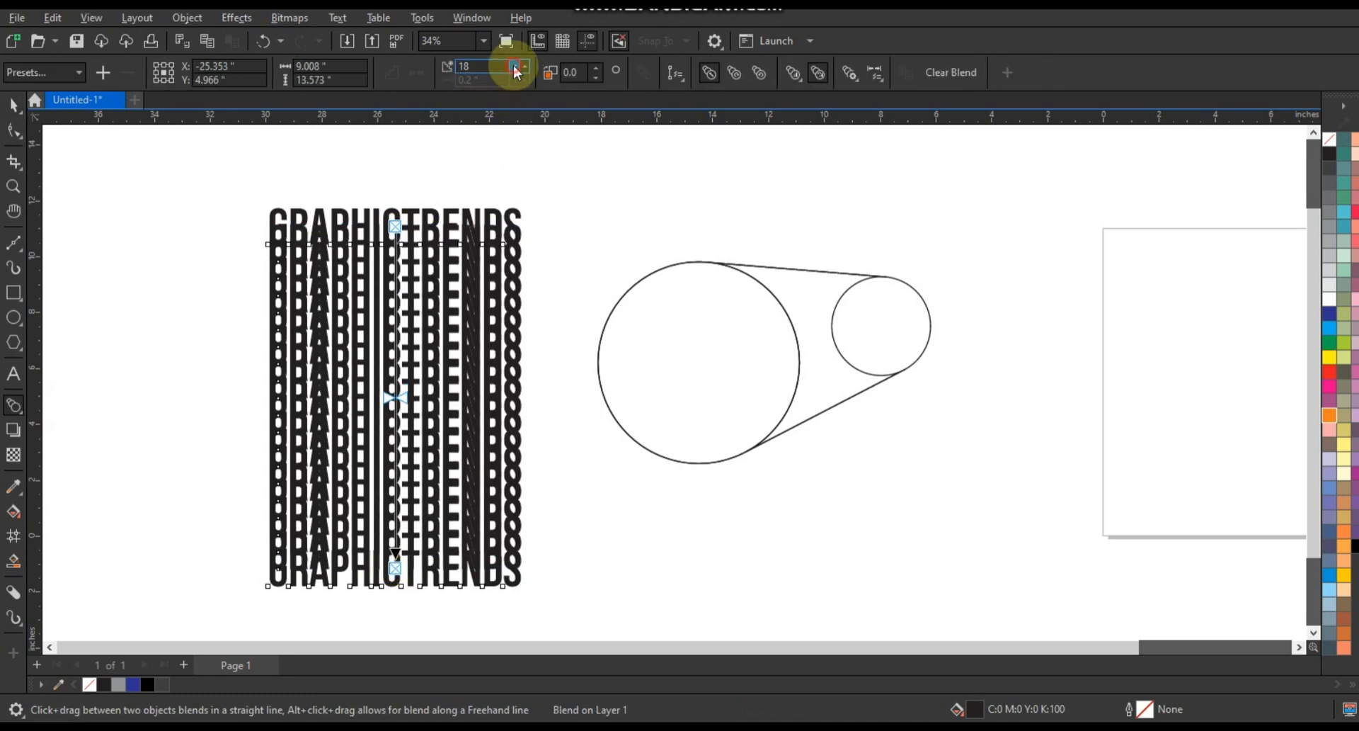
{"action": "scroll", "coordinate": [512, 65], "scroll_direction": "down", "scroll_amount": 9}
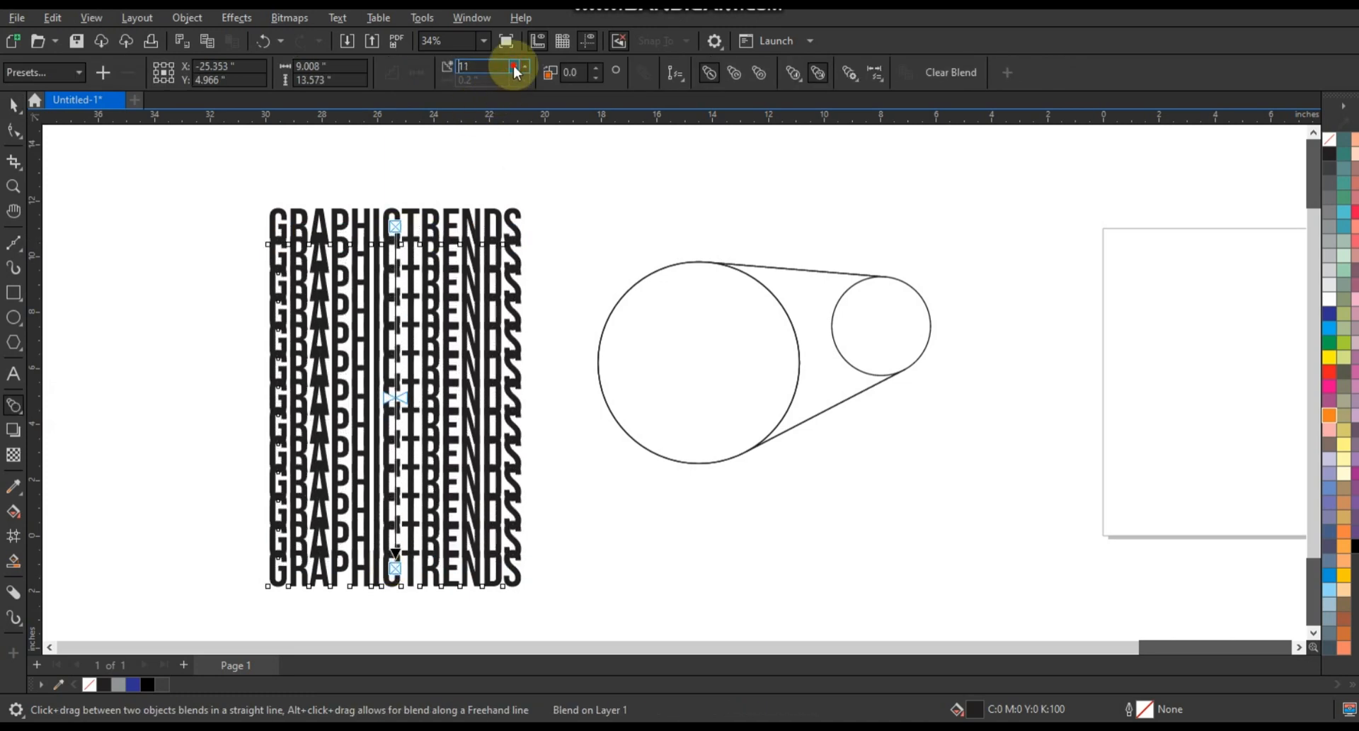
{"action": "scroll", "coordinate": [523, 65], "scroll_direction": "up", "scroll_amount": 3}
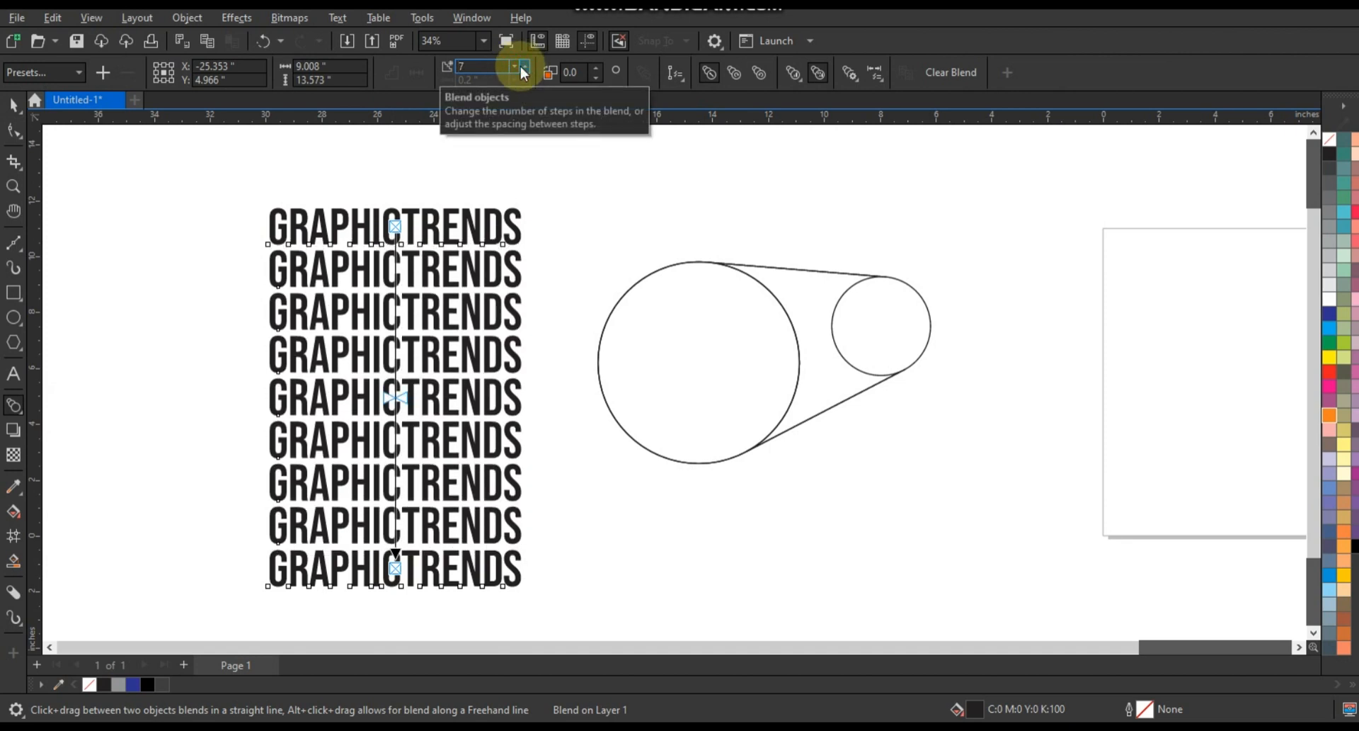
{"action": "left_click", "coordinate": [13, 105]}
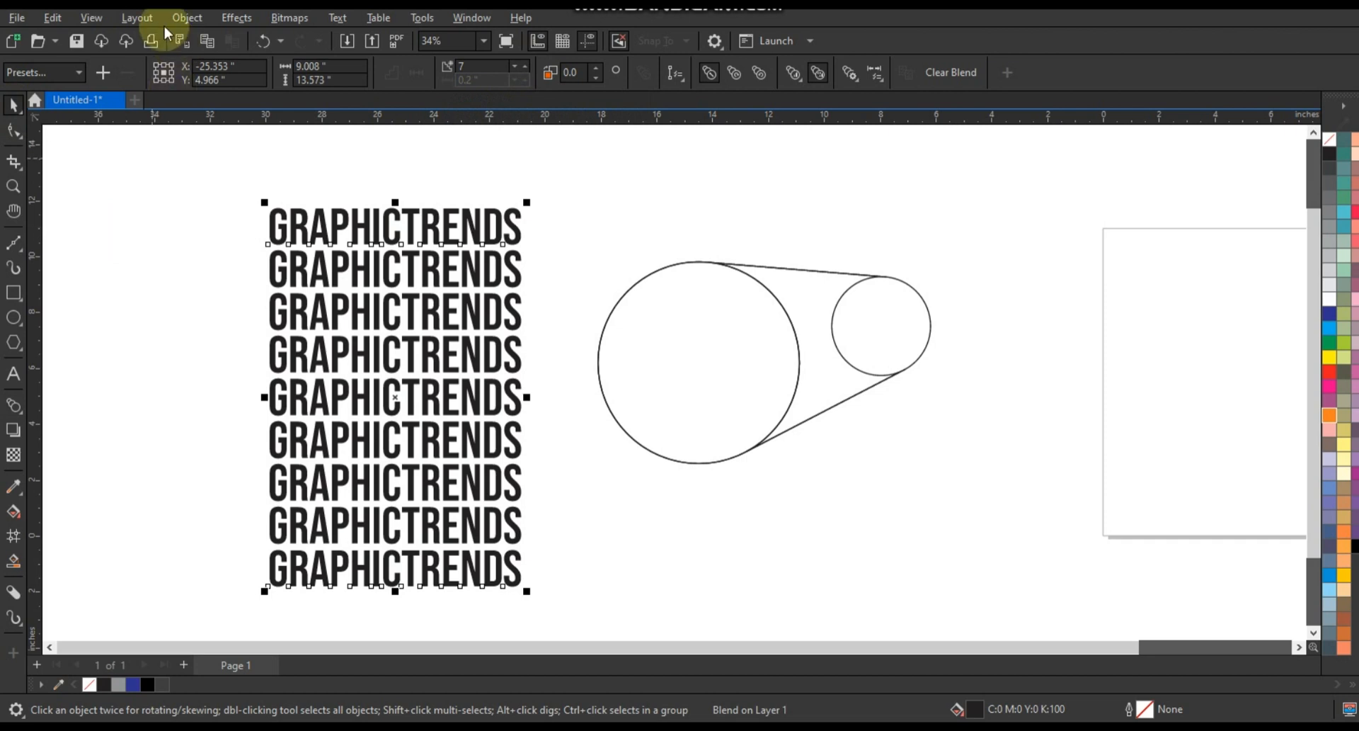
Break the text blend apart and weld all the rows into a single curve.
{"action": "left_click", "coordinate": [187, 17]}
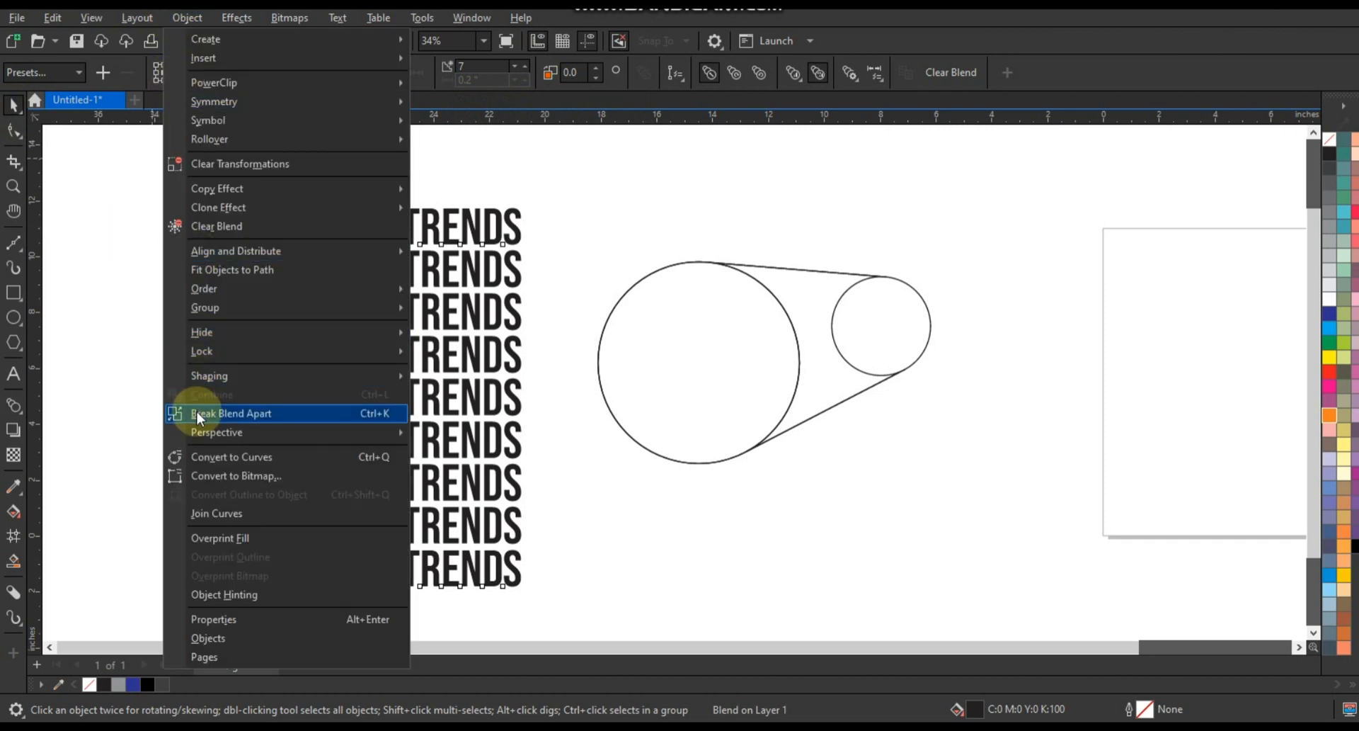
{"action": "left_click", "coordinate": [198, 412]}
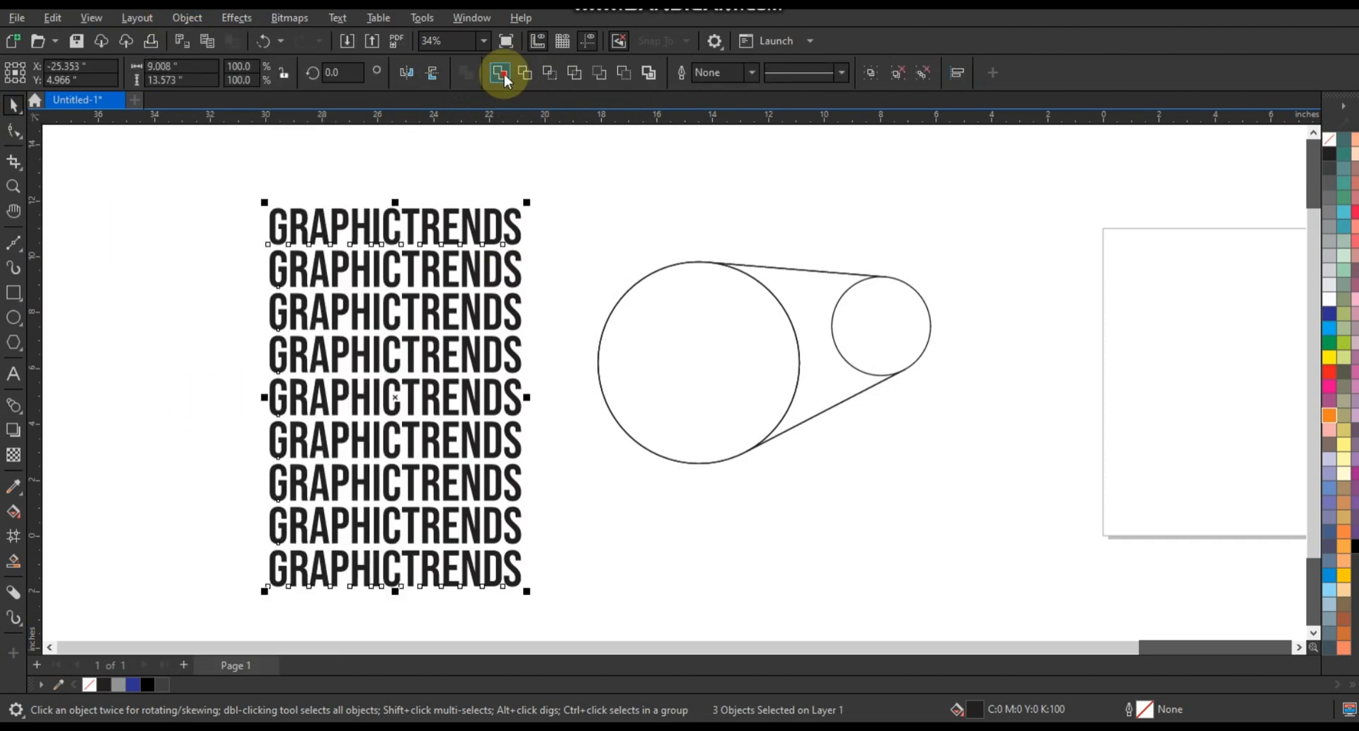
{"action": "left_click", "coordinate": [500, 73]}
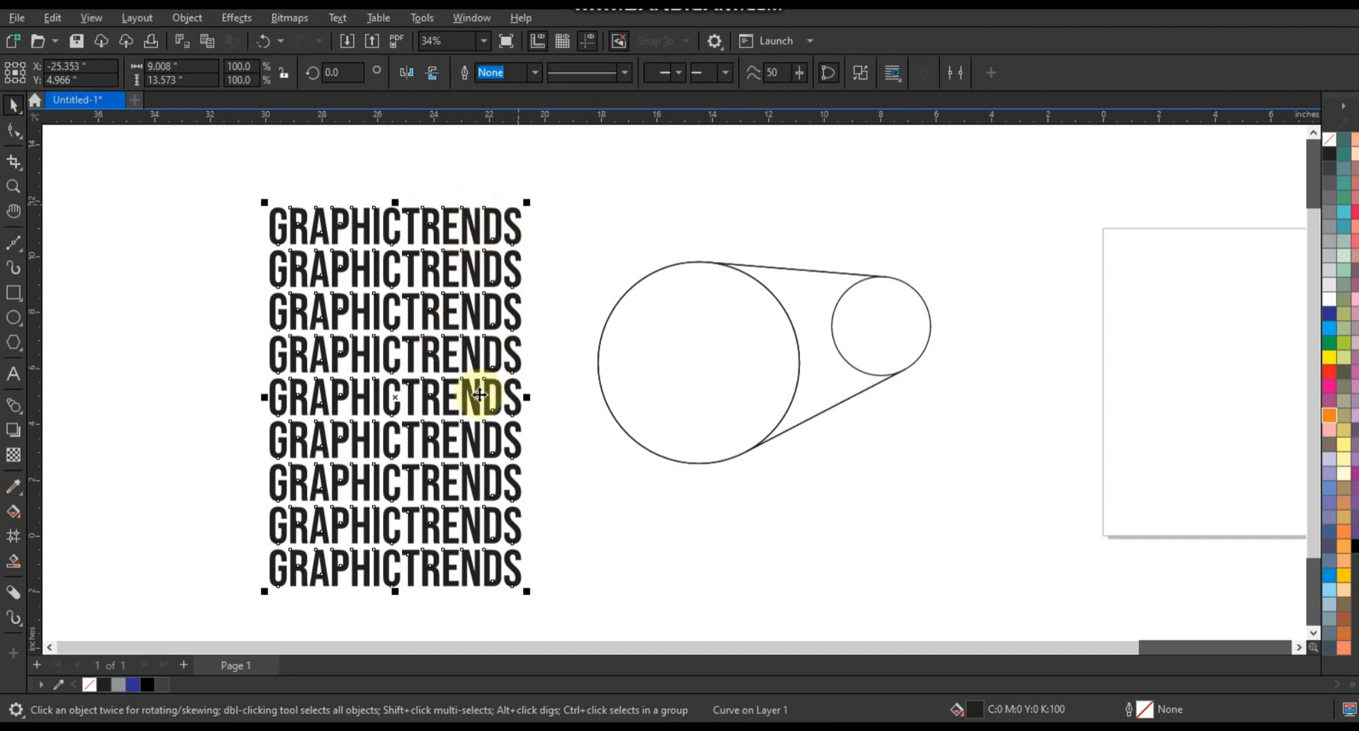
Rotate the welded text block 90 degrees so the words read upward.
{"action": "left_click", "coordinate": [512, 512]}
{"action": "left_click_drag", "start_coordinate": [528, 593], "coordinate": [529, 309]}
{"action": "left_click", "coordinate": [667, 522]}
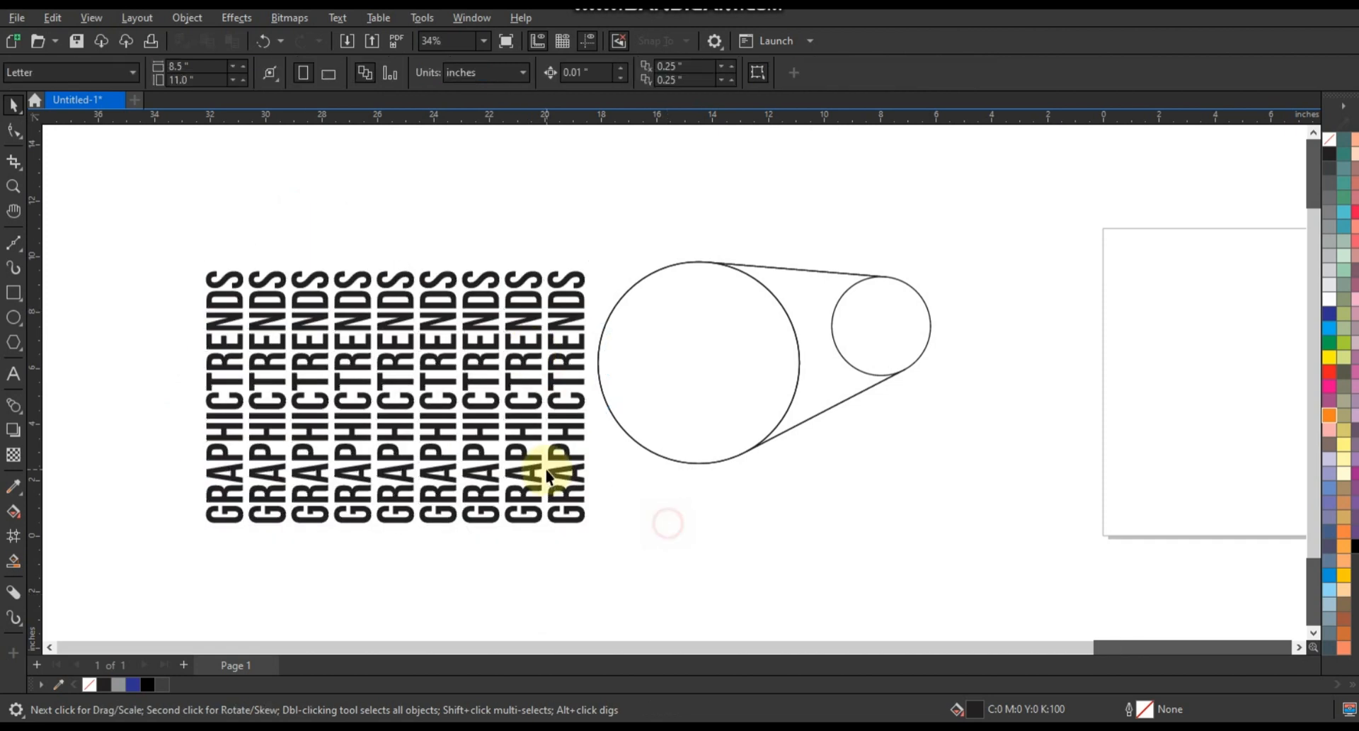
Scale the rotated text block down to about 56.7% and move it to overlap the large circle.
{"action": "left_click", "coordinate": [553, 471]}
{"action": "left_click_drag", "start_coordinate": [591, 529], "coordinate": [508, 473]}
{"action": "left_click_drag", "start_coordinate": [419, 414], "coordinate": [659, 409]}
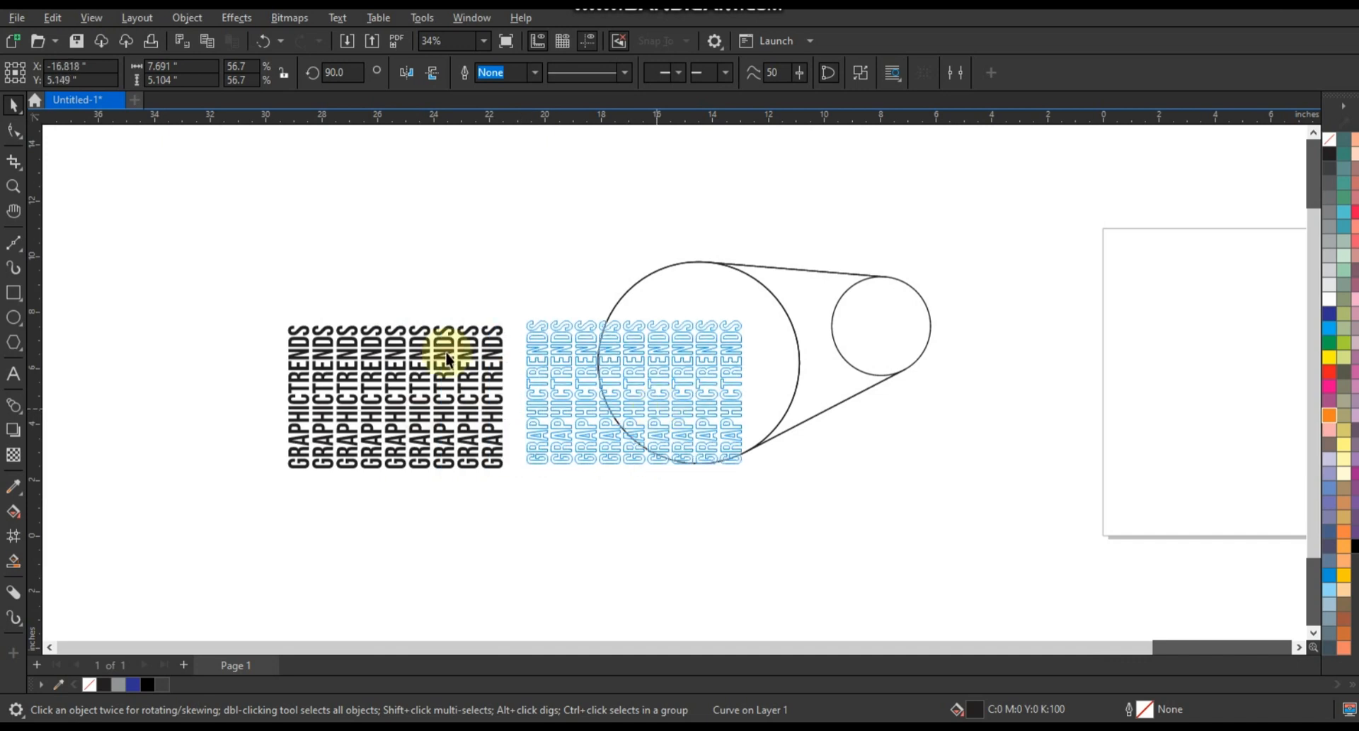
Fill the text block with 50% black gray.
{"action": "left_click", "coordinate": [13, 186]}
{"action": "left_click", "coordinate": [979, 512]}
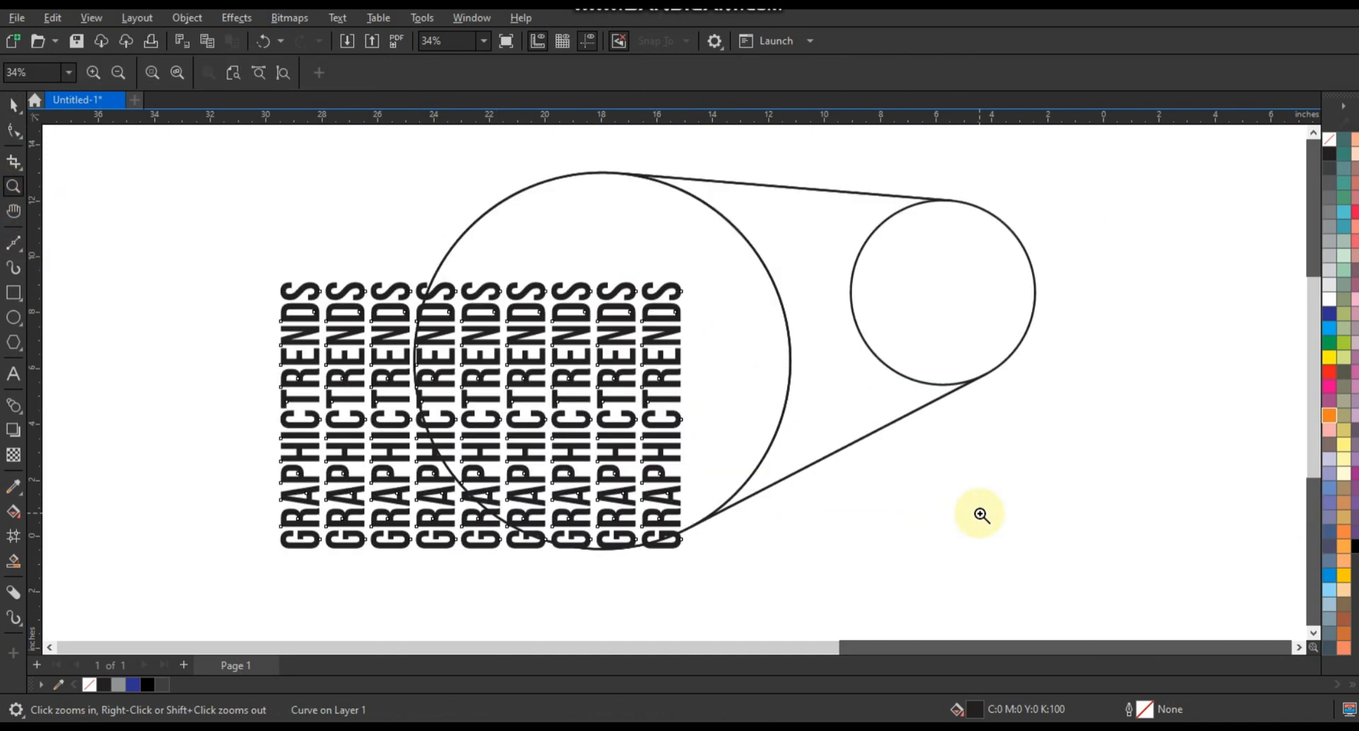
{"action": "left_click", "coordinate": [13, 105]}
{"action": "left_click", "coordinate": [1330, 223]}
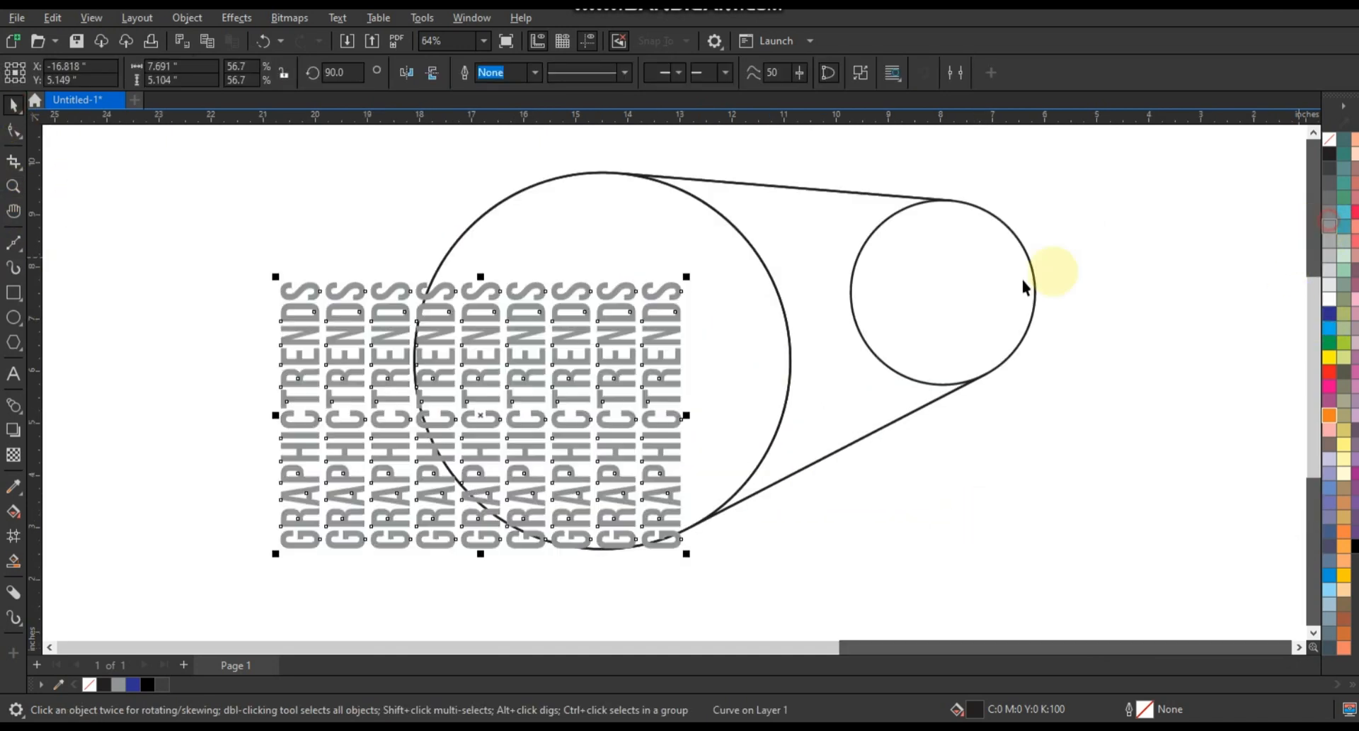
Move the gray text block between the two circles and scale it down to 42%.
{"action": "left_click_drag", "start_coordinate": [666, 327], "coordinate": [940, 248]}
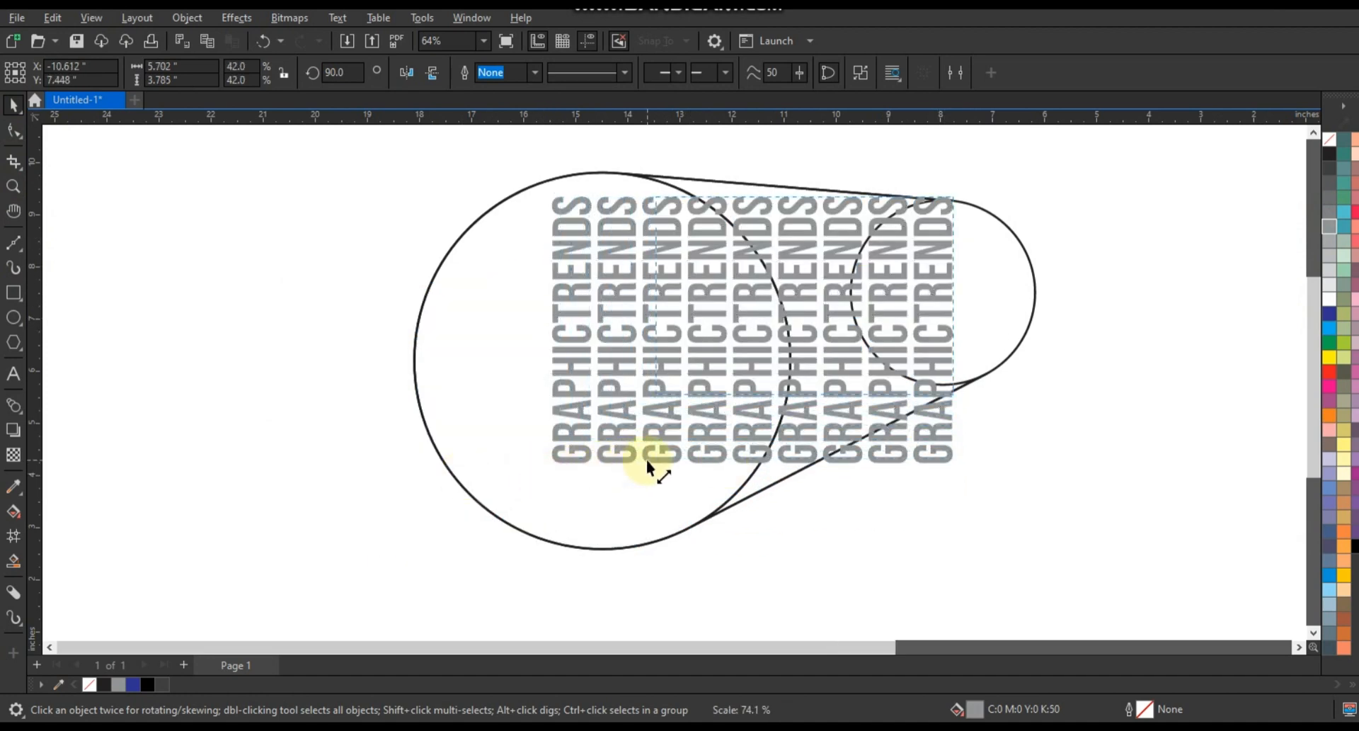
{"action": "left_click_drag", "start_coordinate": [647, 460], "coordinate": [632, 461]}
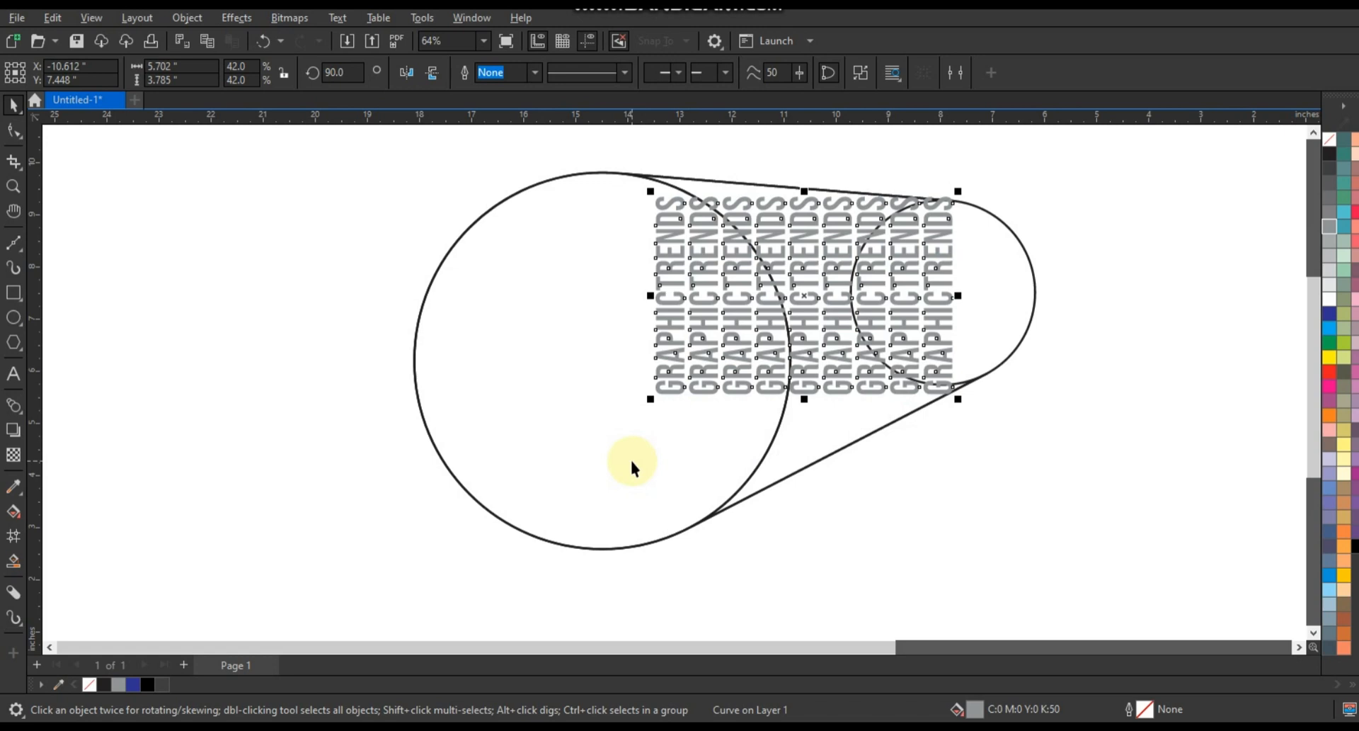
Apply a straight-sided envelope to the text block and fit its four corners to the tangent points where the connecting lines meet the circles.
{"action": "left_click", "coordinate": [14, 407]}
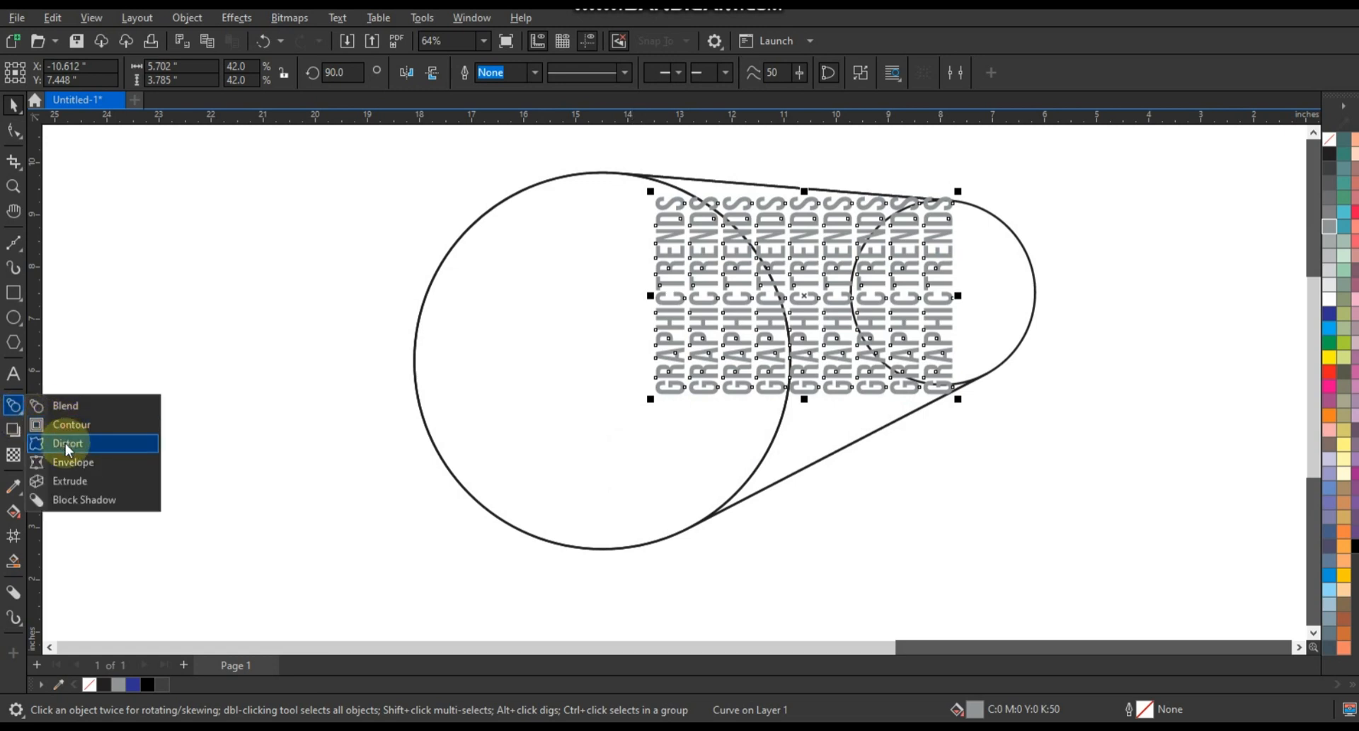
{"action": "left_click", "coordinate": [68, 445]}
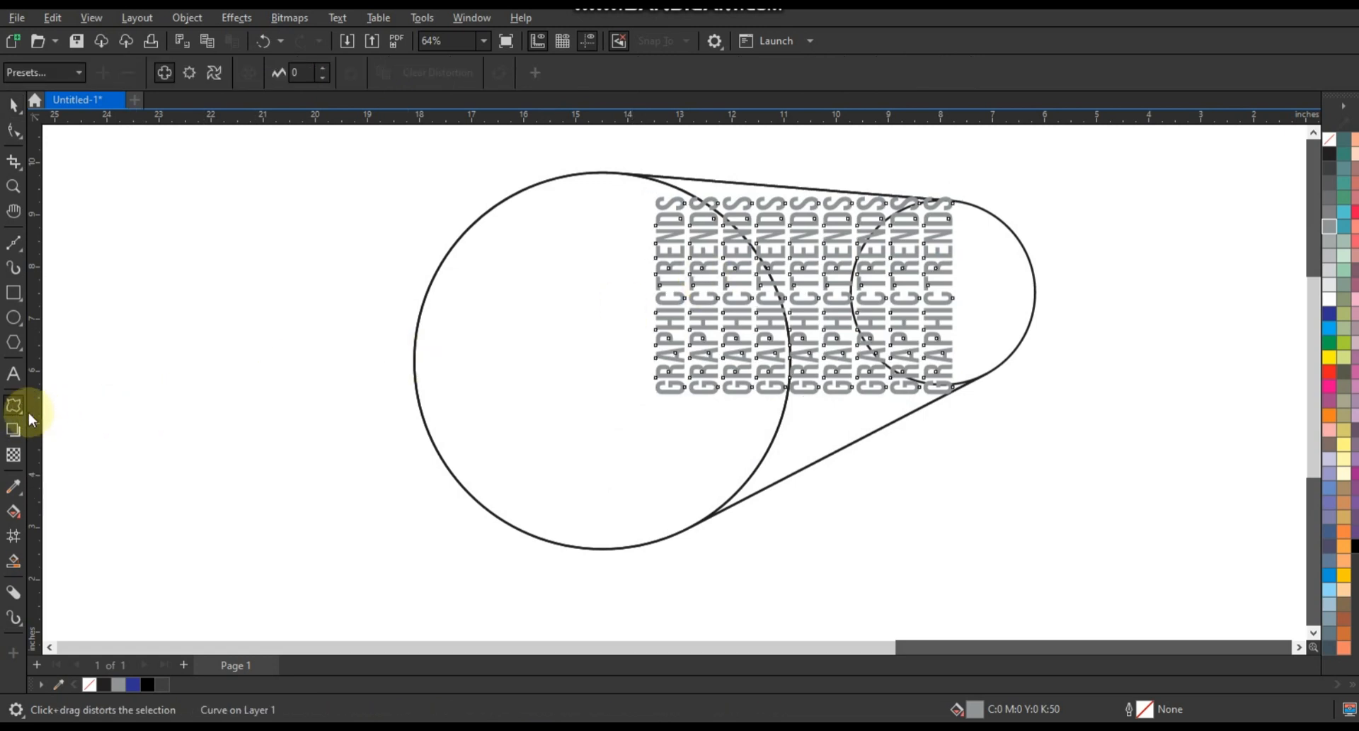
{"action": "left_click", "coordinate": [23, 417]}
{"action": "left_click", "coordinate": [62, 462]}
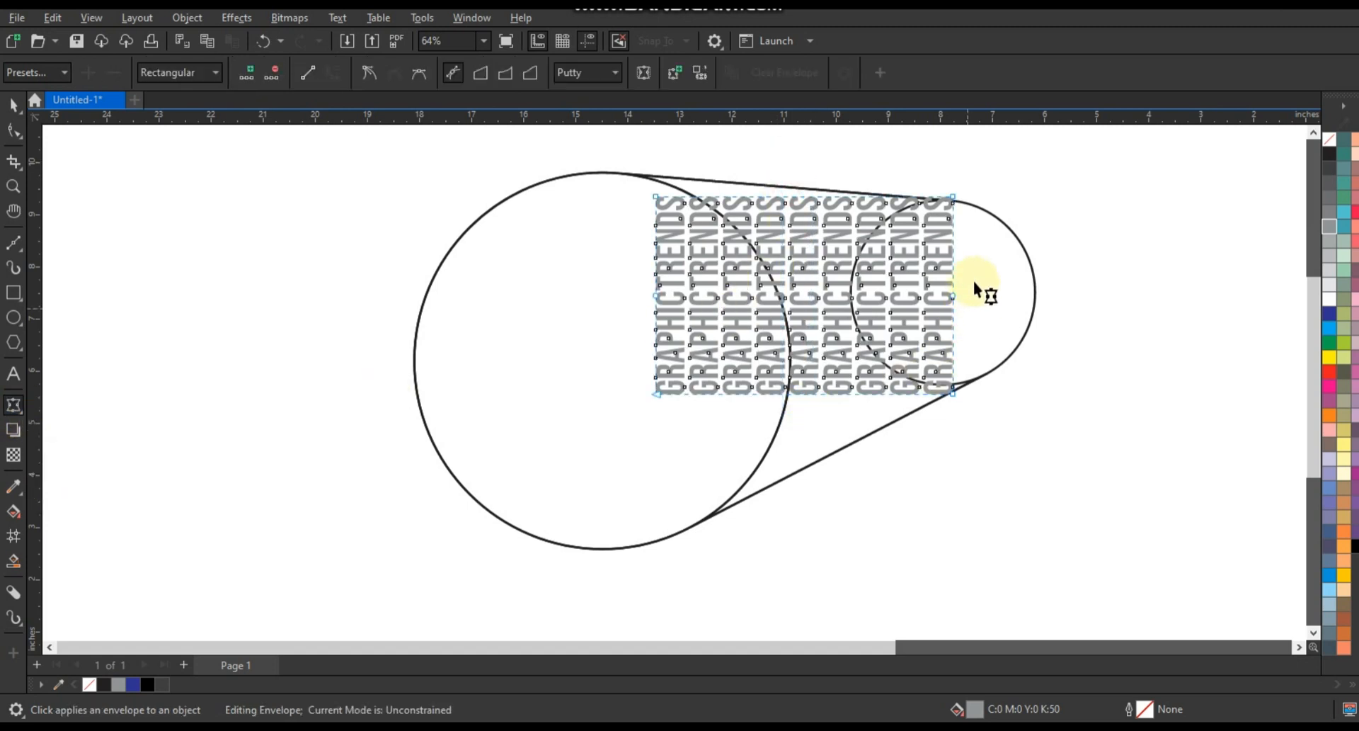
{"action": "left_click", "coordinate": [609, 186]}
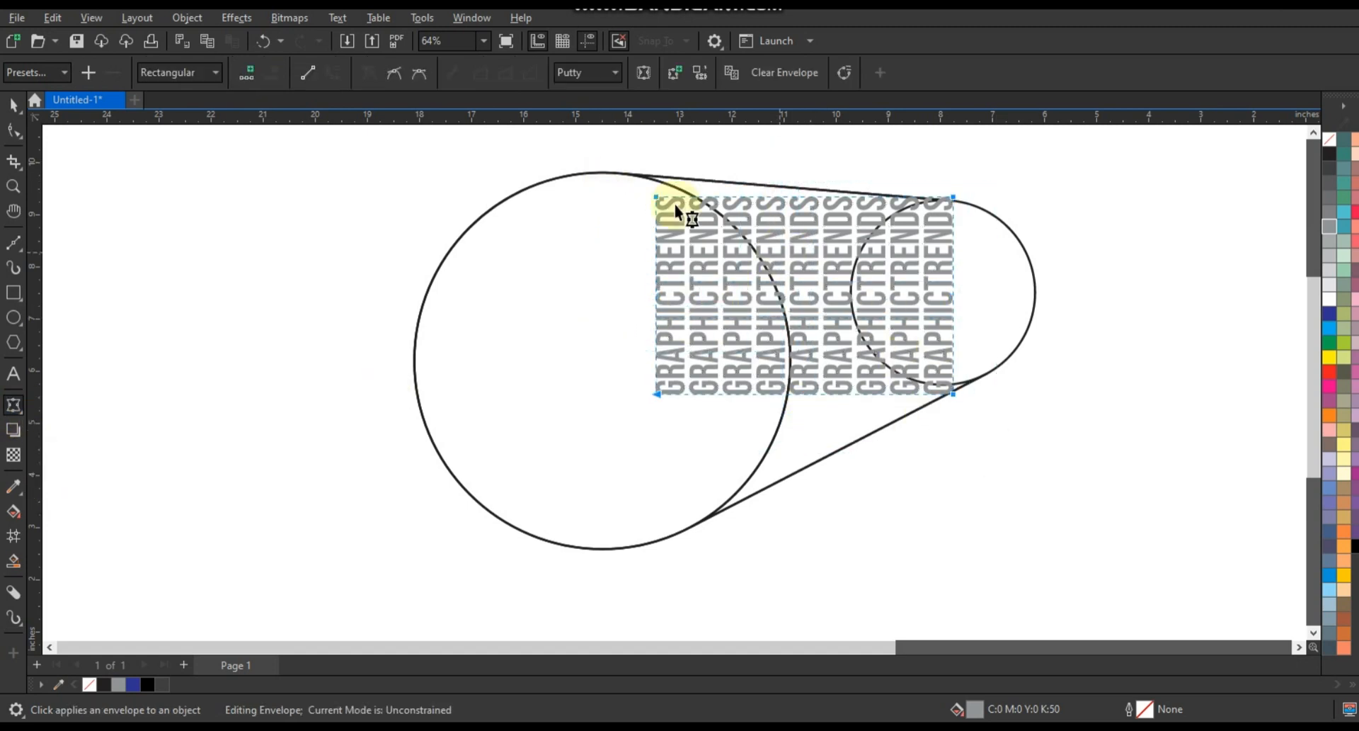
{"action": "left_click", "coordinate": [316, 72]}
{"action": "left_click_drag", "start_coordinate": [953, 198], "coordinate": [946, 205]}
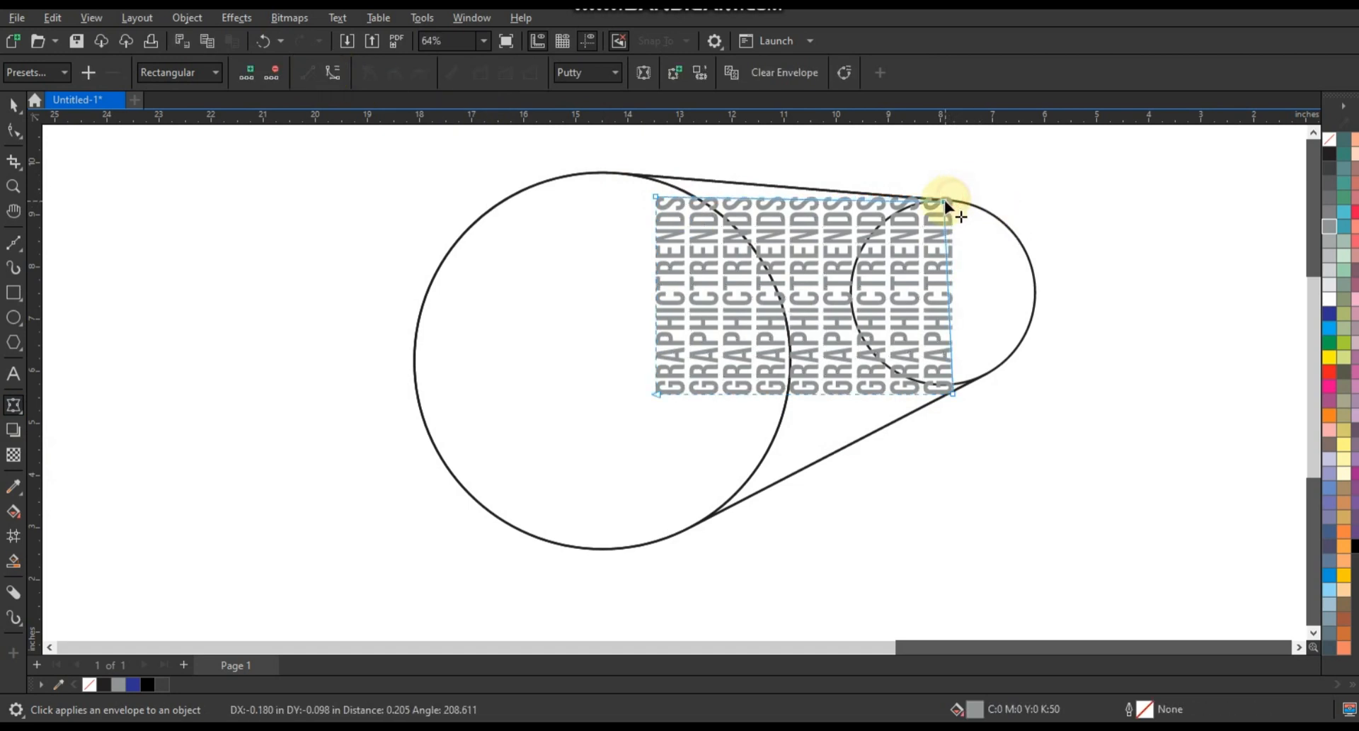
{"action": "left_click_drag", "start_coordinate": [953, 393], "coordinate": [968, 382]}
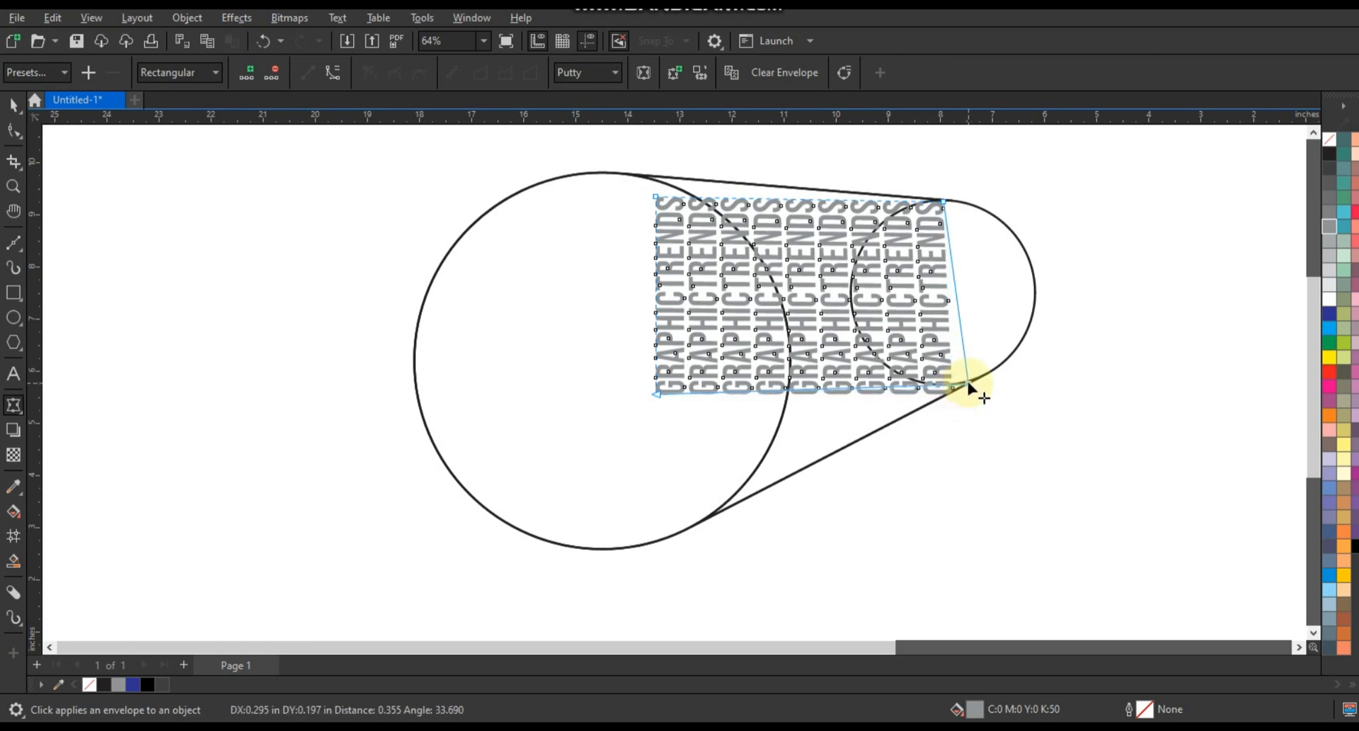
{"action": "left_click_drag", "start_coordinate": [657, 394], "coordinate": [704, 519]}
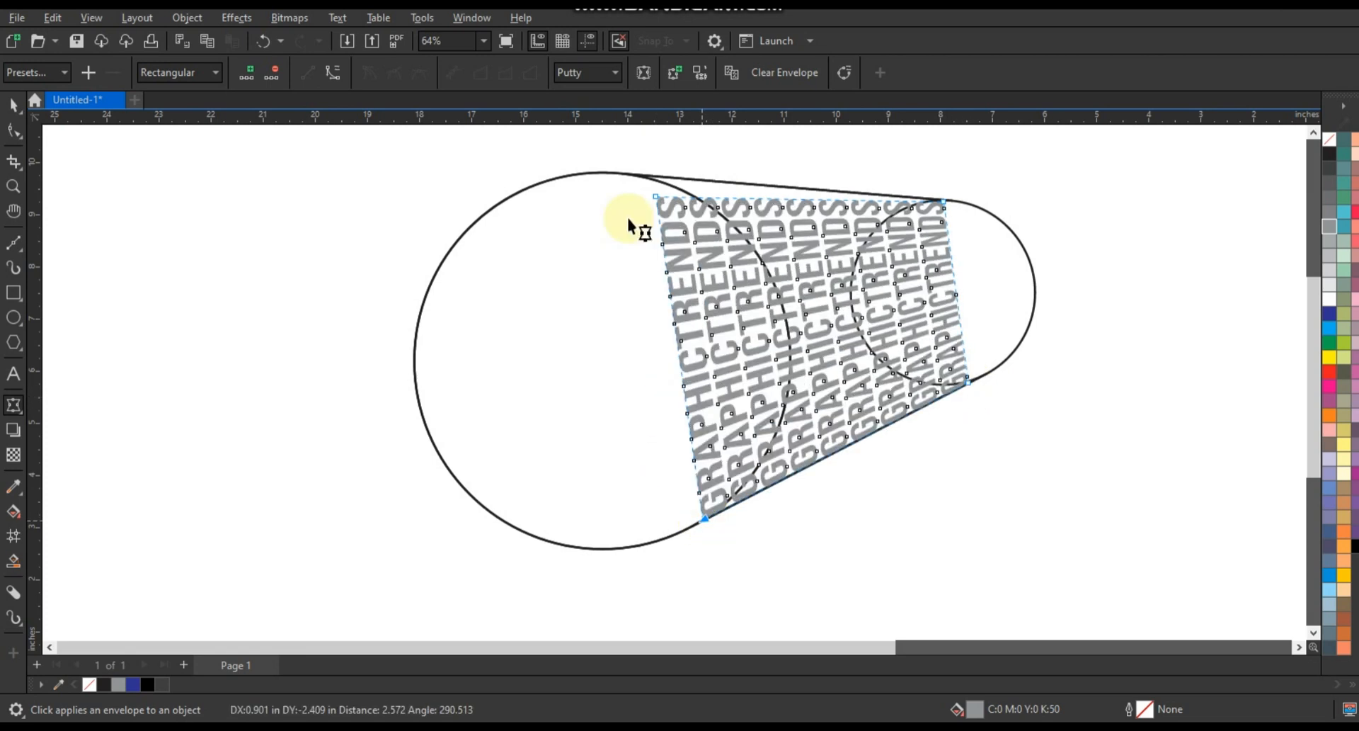
{"action": "left_click_drag", "start_coordinate": [657, 198], "coordinate": [642, 176]}
Convert the envelope's sides to curves and bend its right edge along the outer arc of the small circle.
{"action": "left_click_drag", "start_coordinate": [563, 159], "coordinate": [1033, 555]}
{"action": "left_click", "coordinate": [964, 216]}
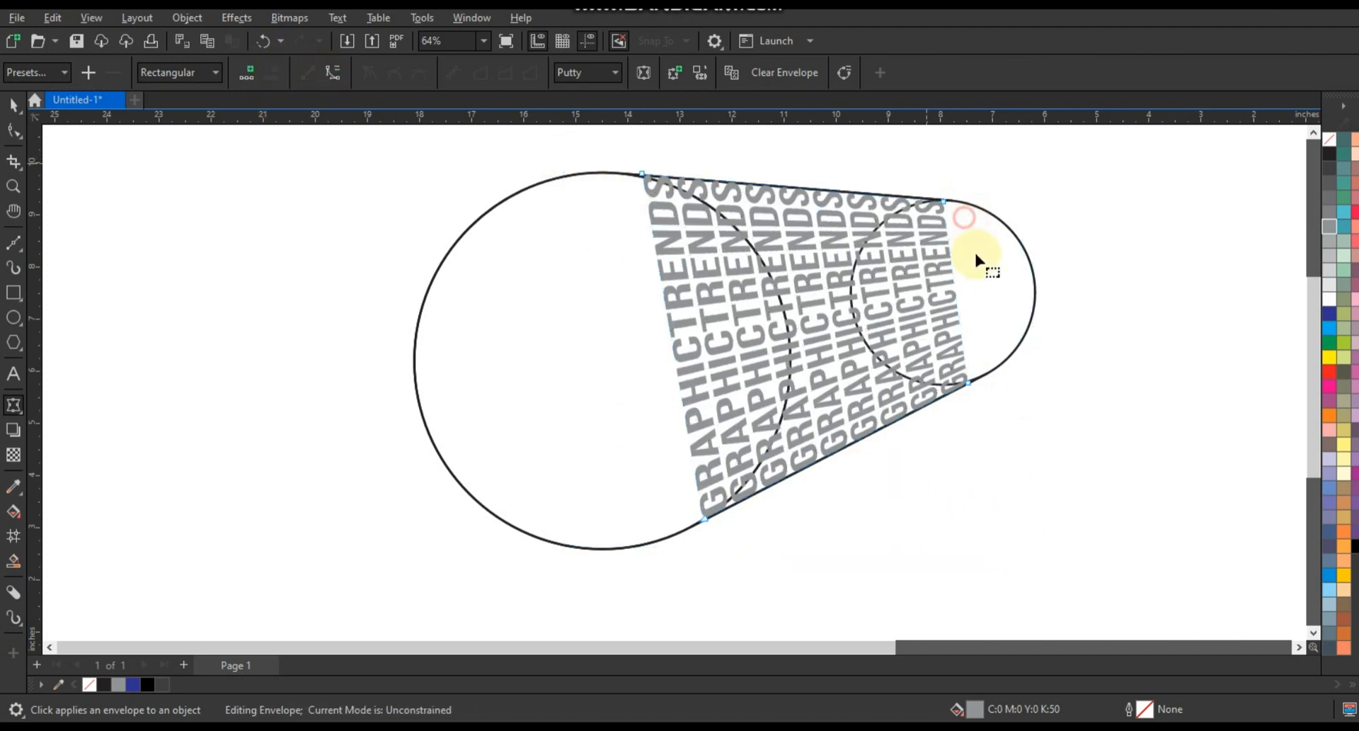
{"action": "left_click_drag", "start_coordinate": [953, 262], "coordinate": [996, 196]}
{"action": "left_click_drag", "start_coordinate": [960, 324], "coordinate": [1043, 355]}
{"action": "left_click_drag", "start_coordinate": [996, 196], "coordinate": [1038, 191]}
{"action": "left_click_drag", "start_coordinate": [1044, 354], "coordinate": [1077, 347]}
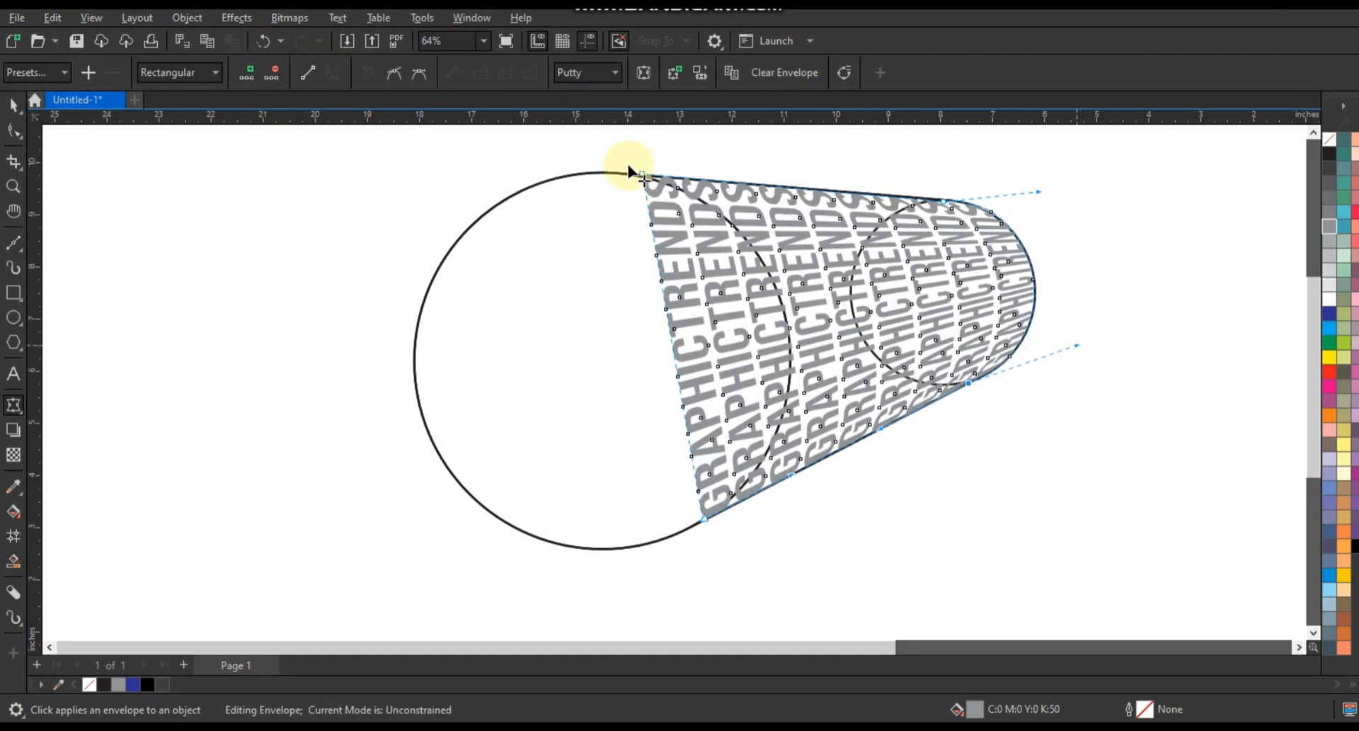
Bend the envelope's left edge to follow the right-hand arc of the large circle.
{"action": "left_click_drag", "start_coordinate": [663, 289], "coordinate": [729, 205]}
{"action": "left_click_drag", "start_coordinate": [683, 404], "coordinate": [834, 395]}
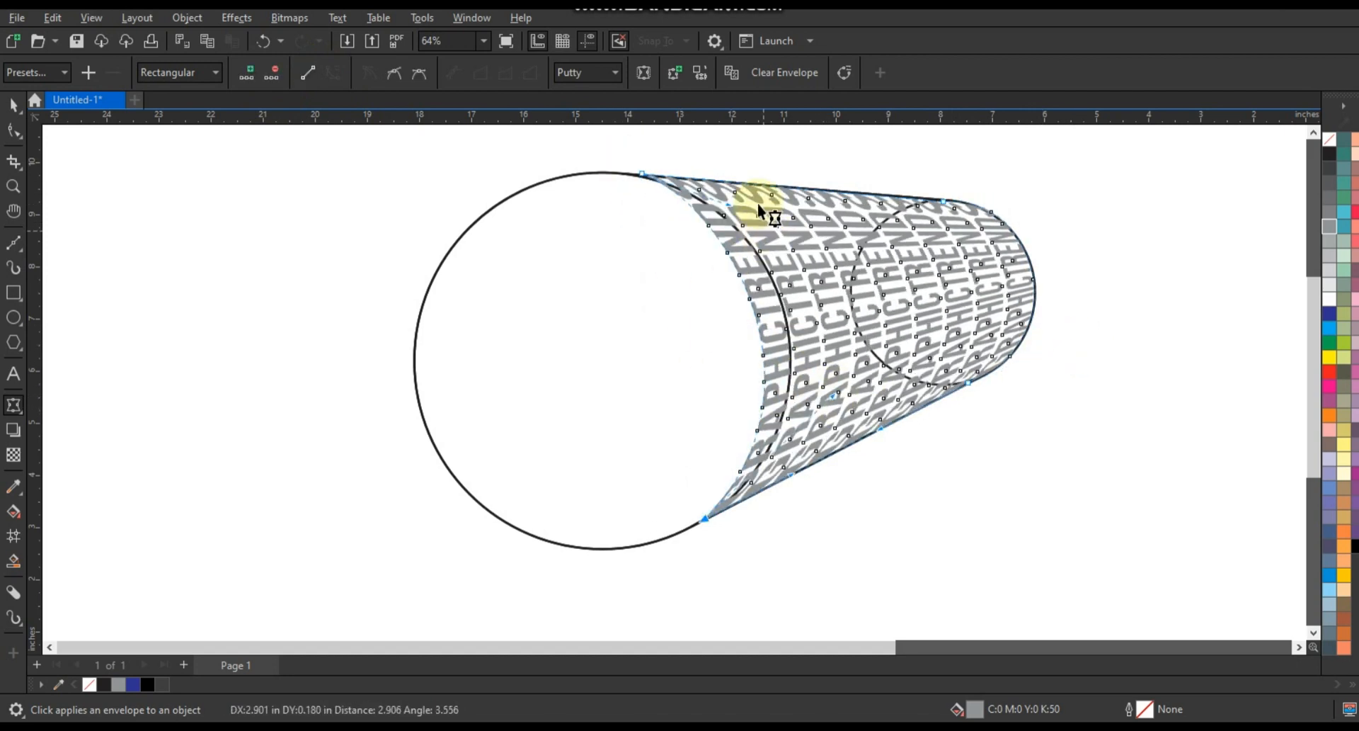
{"action": "left_click_drag", "start_coordinate": [729, 205], "coordinate": [789, 220]}
{"action": "left_click_drag", "start_coordinate": [847, 397], "coordinate": [847, 429]}
{"action": "left_click_drag", "start_coordinate": [794, 220], "coordinate": [797, 217]}
{"action": "left_click", "coordinate": [9, 109]}
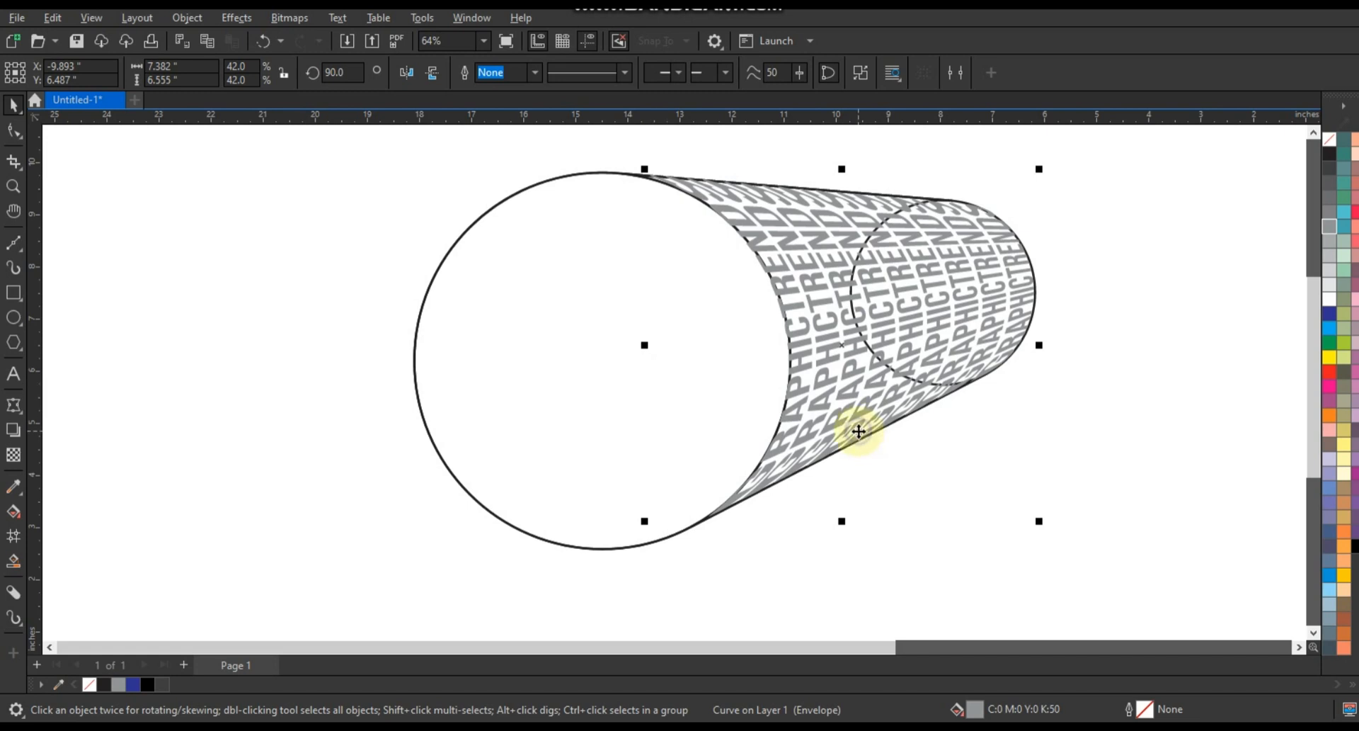
Copy and paste the enveloped text in place, and fill the duplicate with 90% black.
{"action": "right_click", "coordinate": [859, 431]}
{"action": "left_click", "coordinate": [904, 313]}
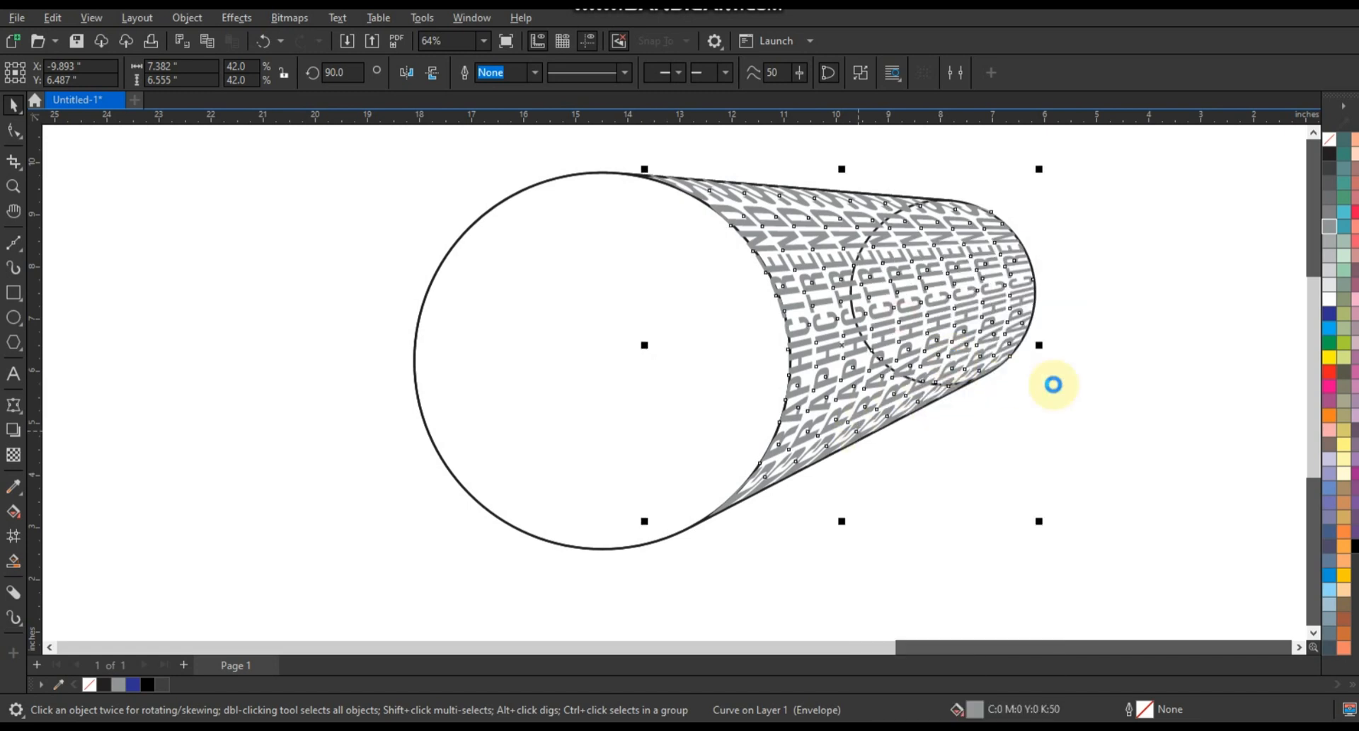
{"action": "right_click", "coordinate": [1054, 391]}
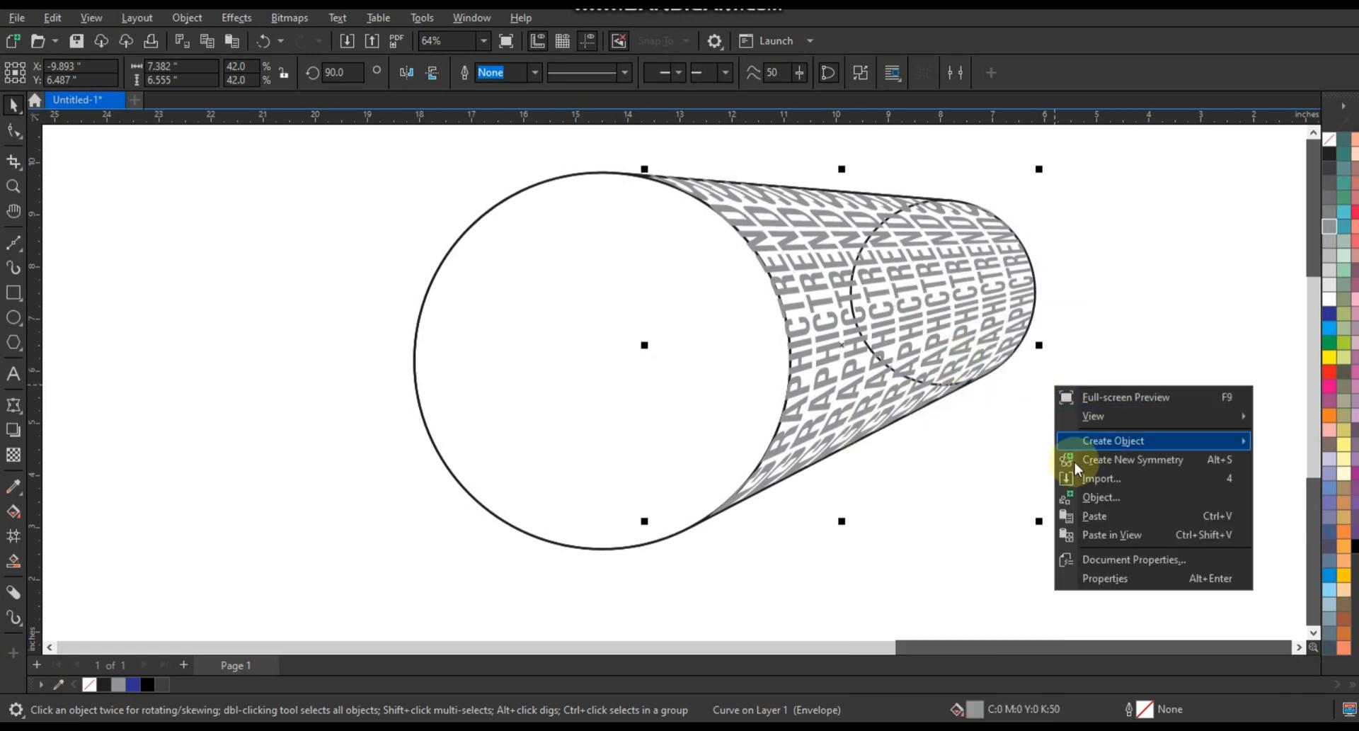
{"action": "left_click", "coordinate": [1093, 514]}
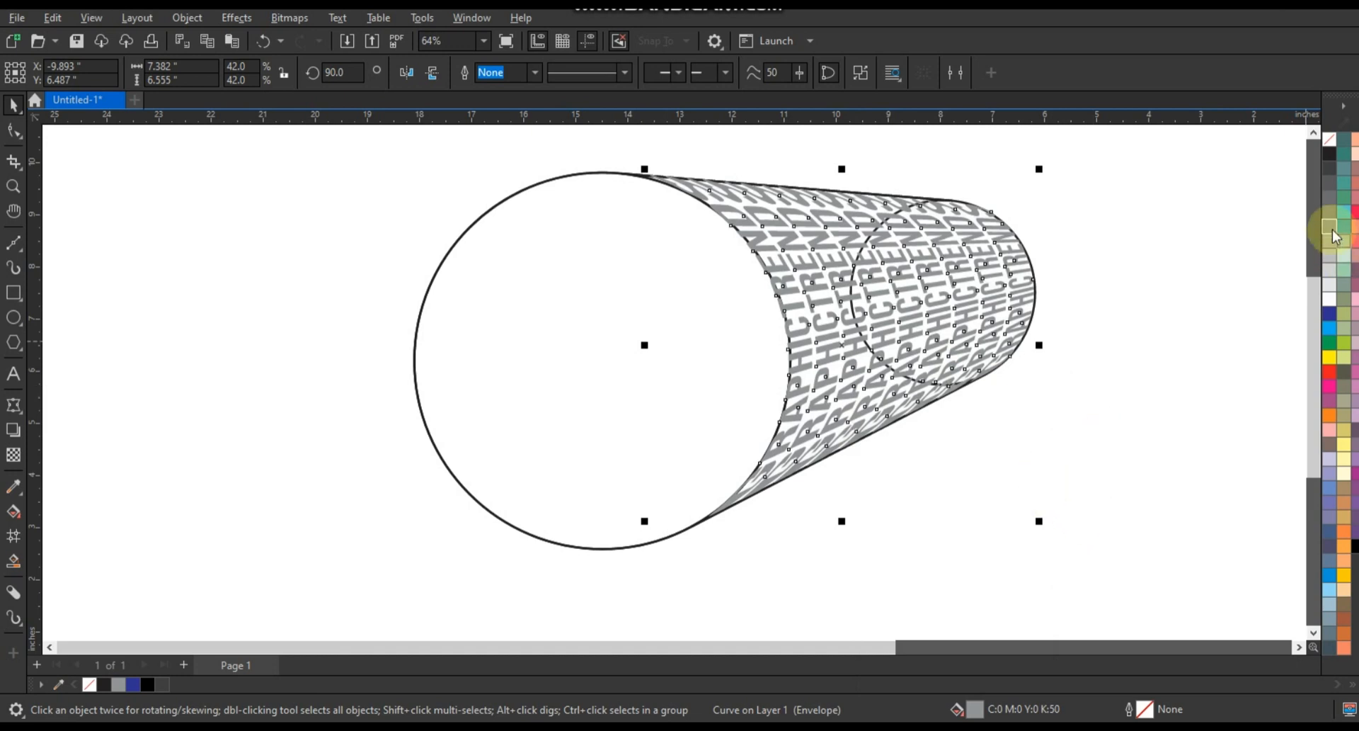
{"action": "left_click", "coordinate": [1329, 171]}
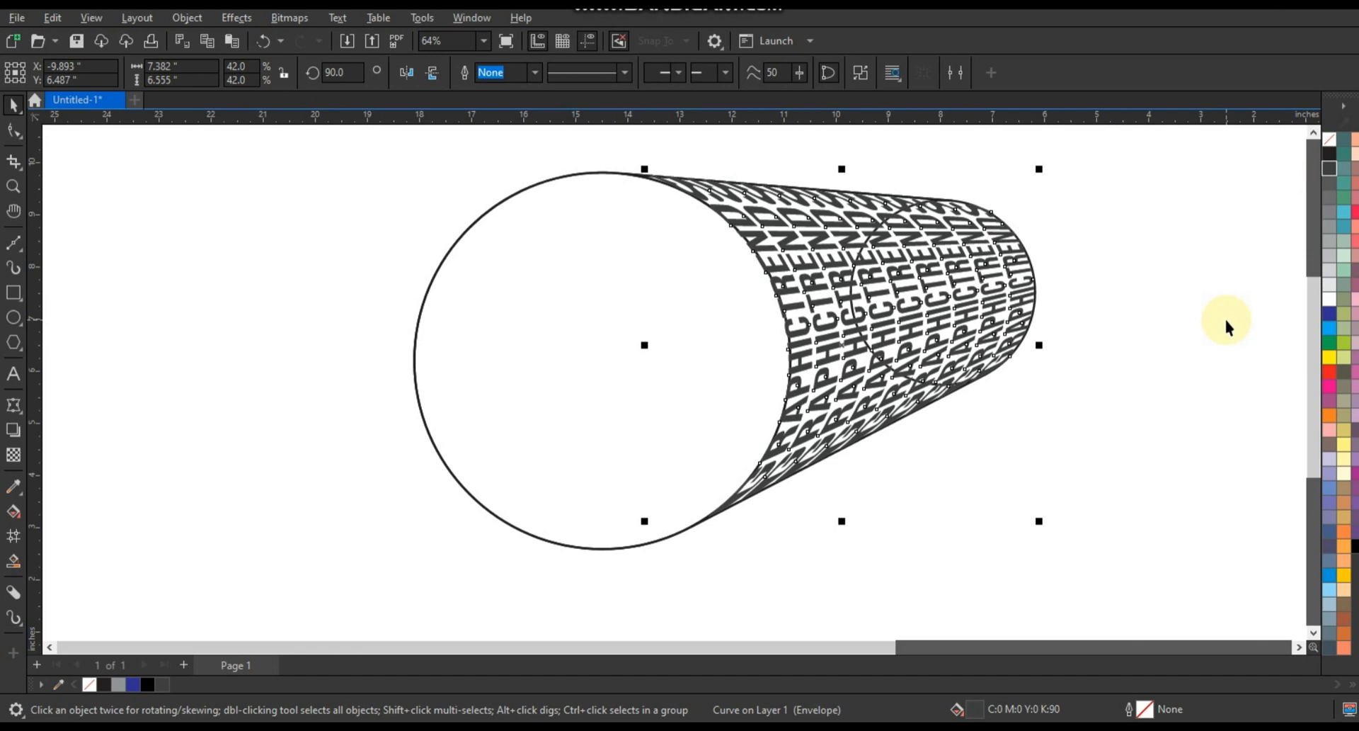
Reshape the left edge of the dark duplicate's envelope to follow the outer left arc of the large circle.
{"action": "left_click", "coordinate": [10, 133]}
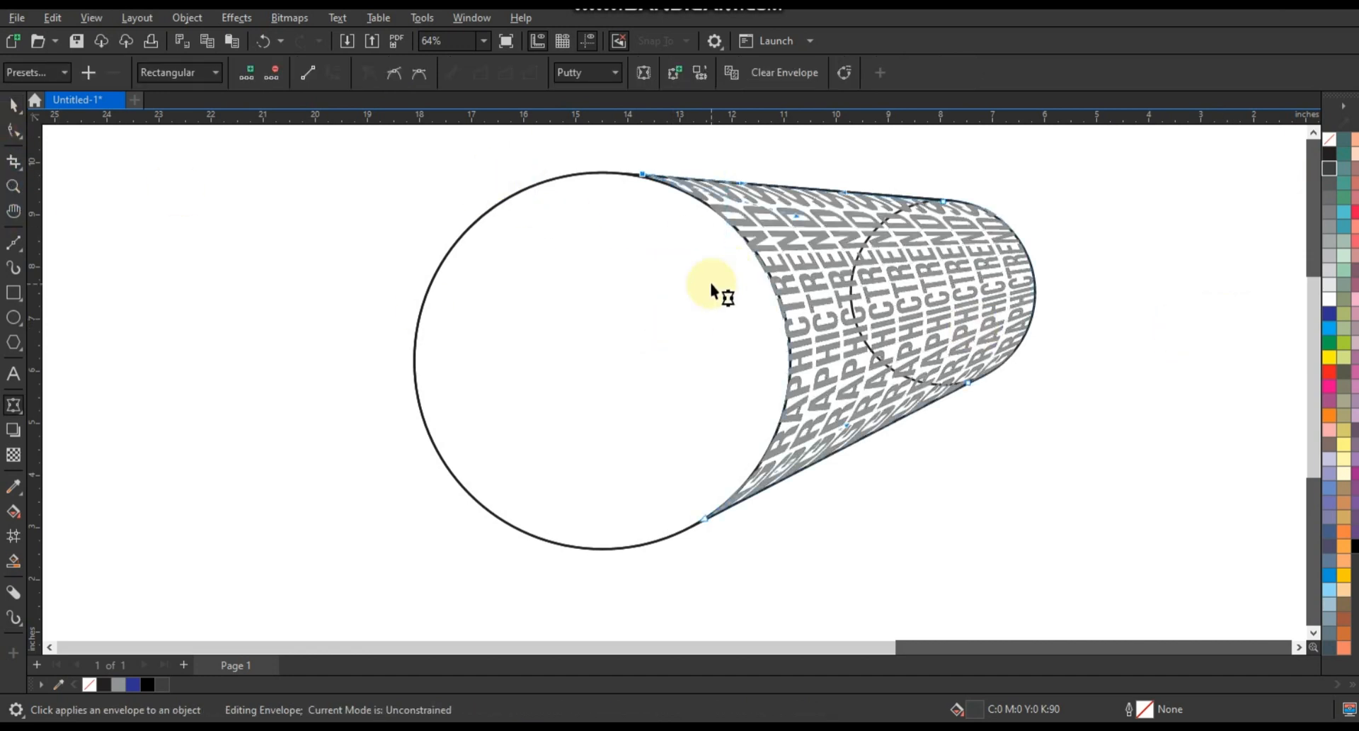
{"action": "left_click_drag", "start_coordinate": [790, 217], "coordinate": [655, 445]}
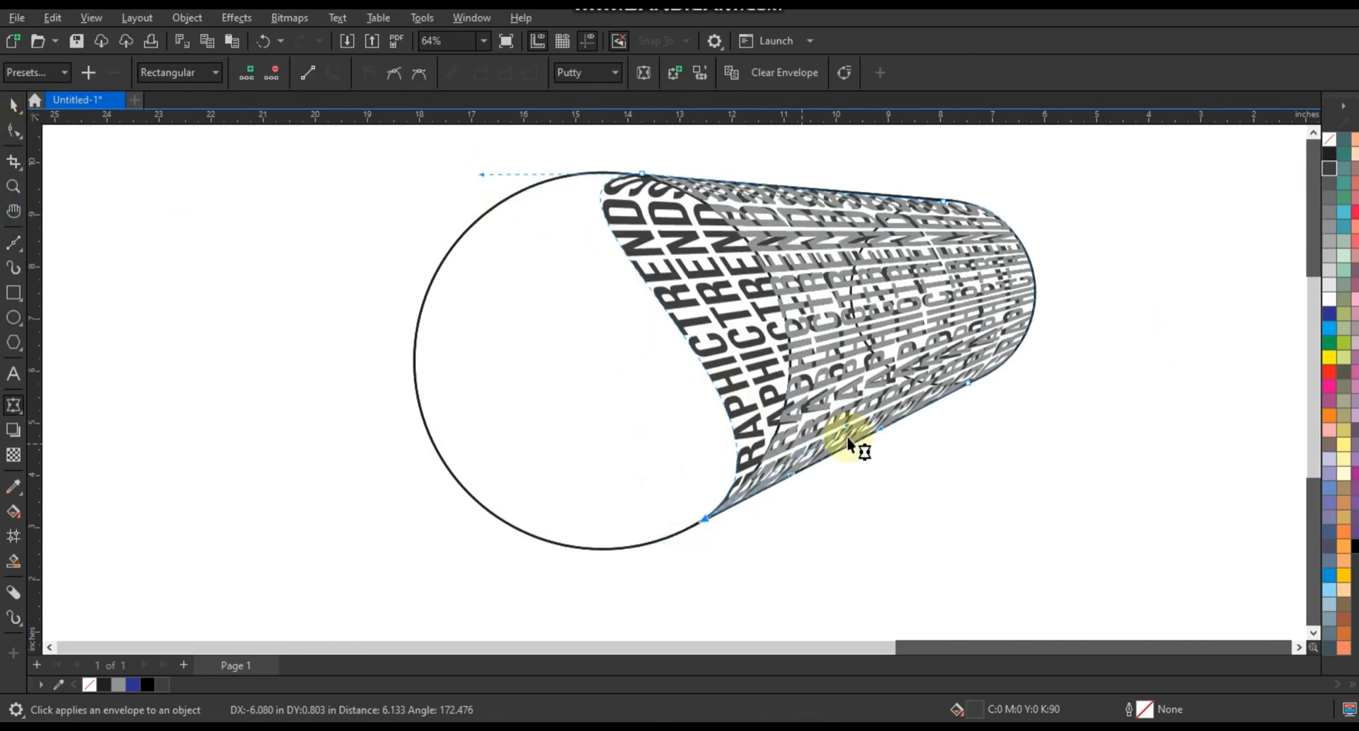
{"action": "left_click_drag", "start_coordinate": [847, 427], "coordinate": [515, 566]}
{"action": "scroll", "coordinate": [529, 389], "scroll_direction": "down", "scroll_amount": 1}
{"action": "left_click_drag", "start_coordinate": [494, 228], "coordinate": [393, 205]}
{"action": "left_click_drag", "start_coordinate": [519, 522], "coordinate": [430, 602]}
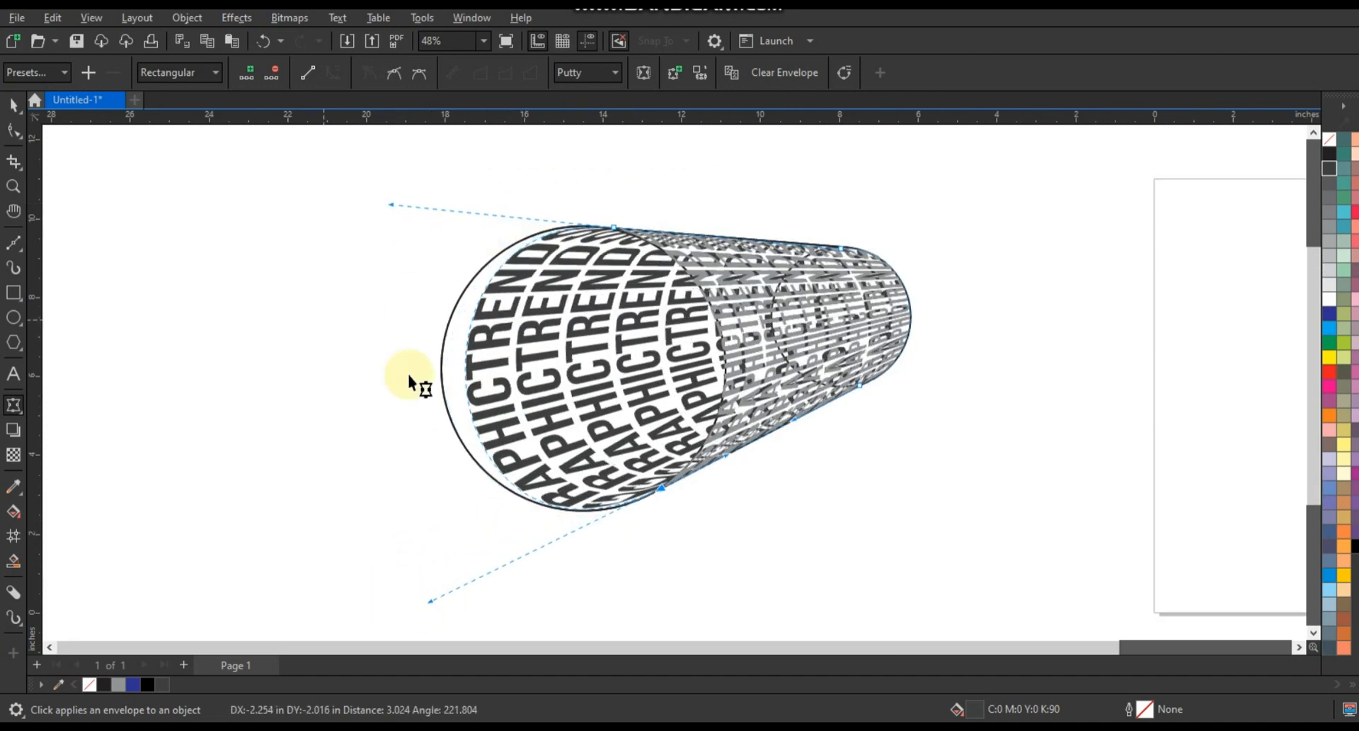
{"action": "left_click_drag", "start_coordinate": [390, 204], "coordinate": [334, 227]}
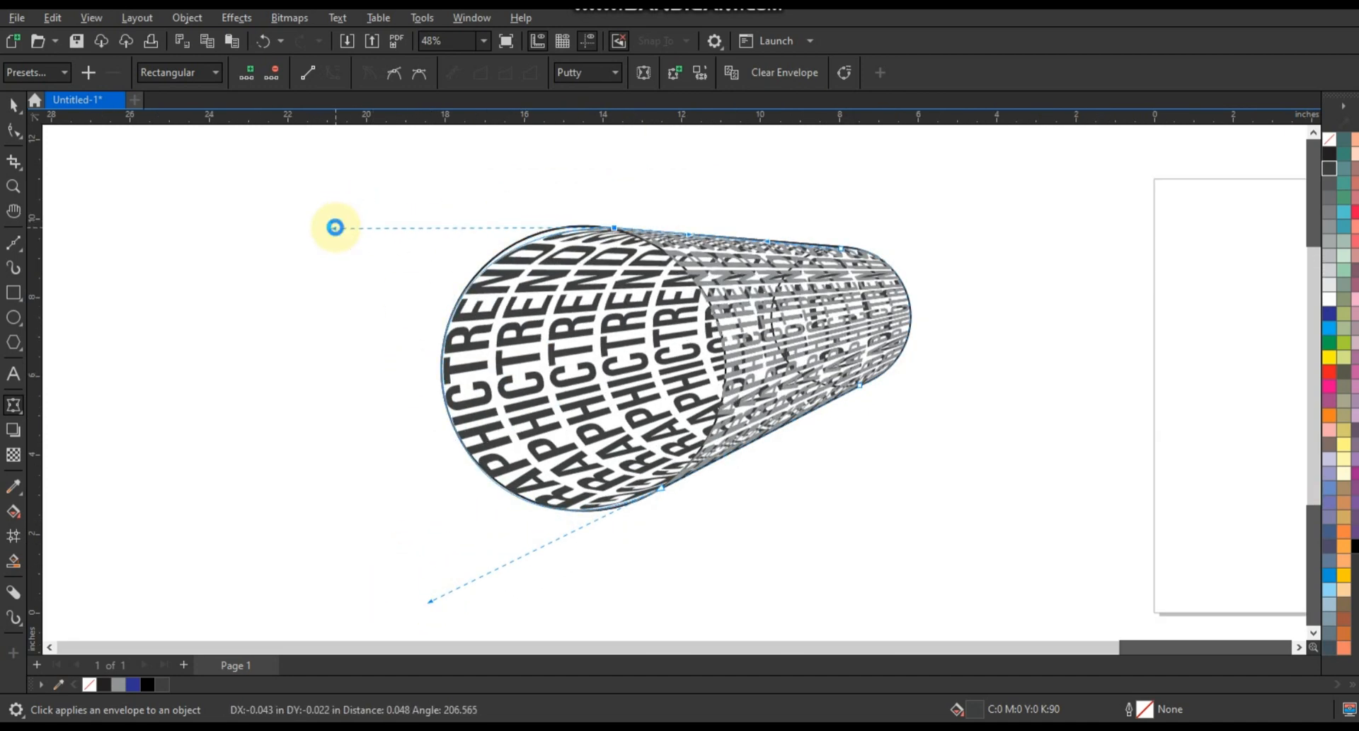
{"action": "left_click_drag", "start_coordinate": [614, 227], "coordinate": [610, 227]}
{"action": "left_click_drag", "start_coordinate": [333, 226], "coordinate": [334, 224]}
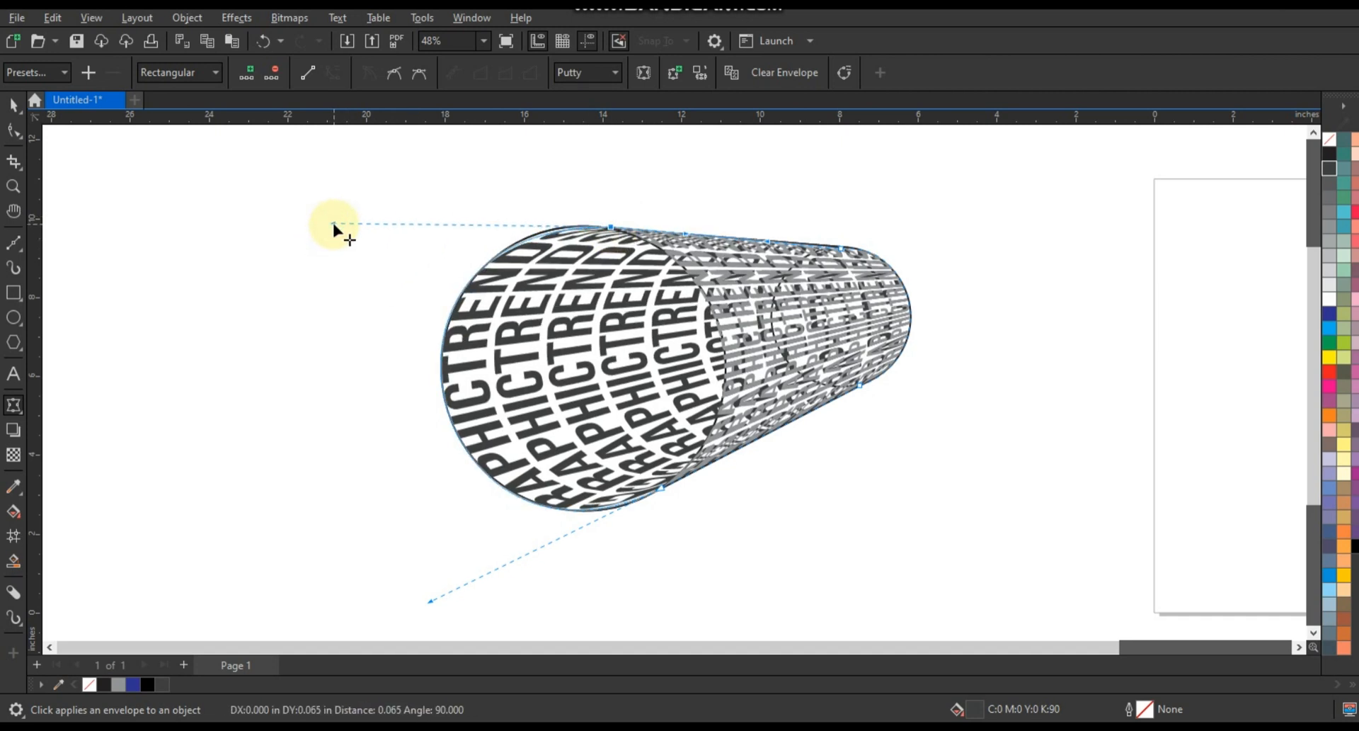
Reshape the right edge of the dark duplicate's envelope to follow the inner left arc of the small circle.
{"action": "left_click", "coordinate": [907, 255]}
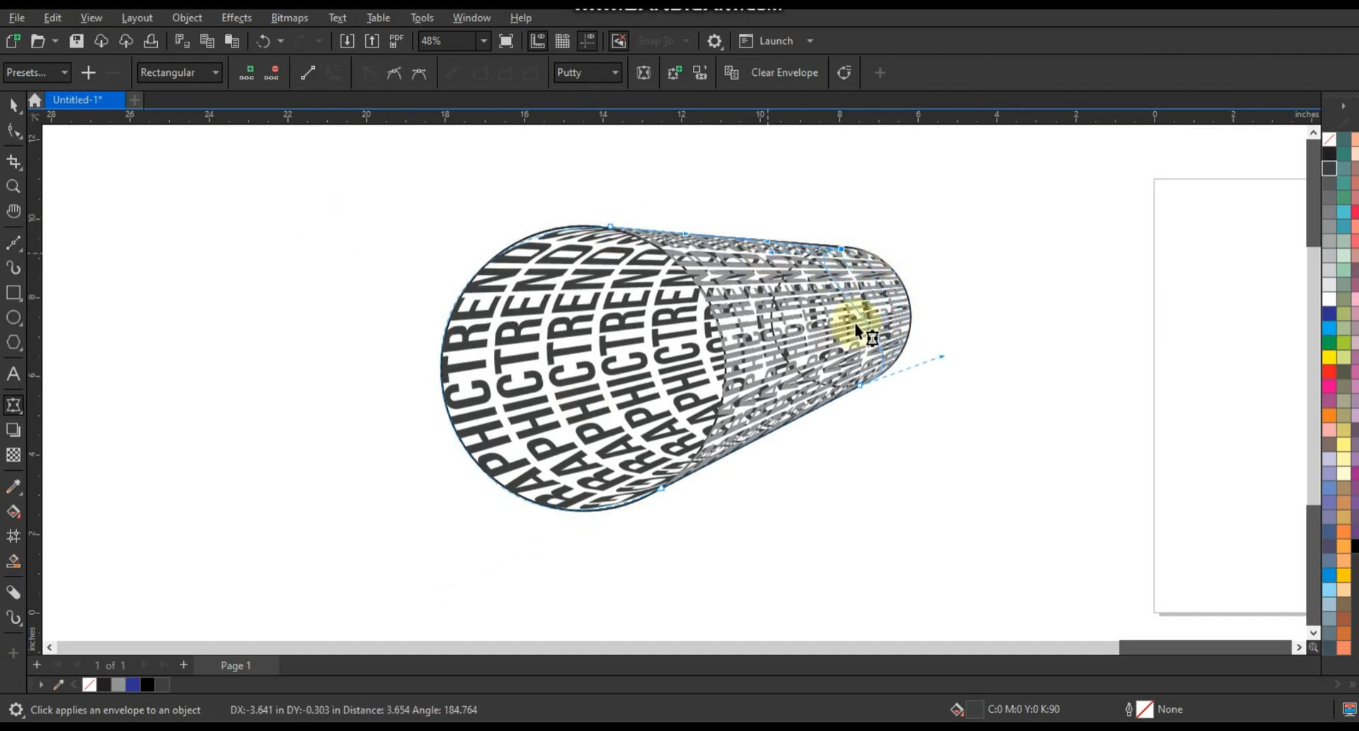
{"action": "left_click_drag", "start_coordinate": [941, 356], "coordinate": [745, 401]}
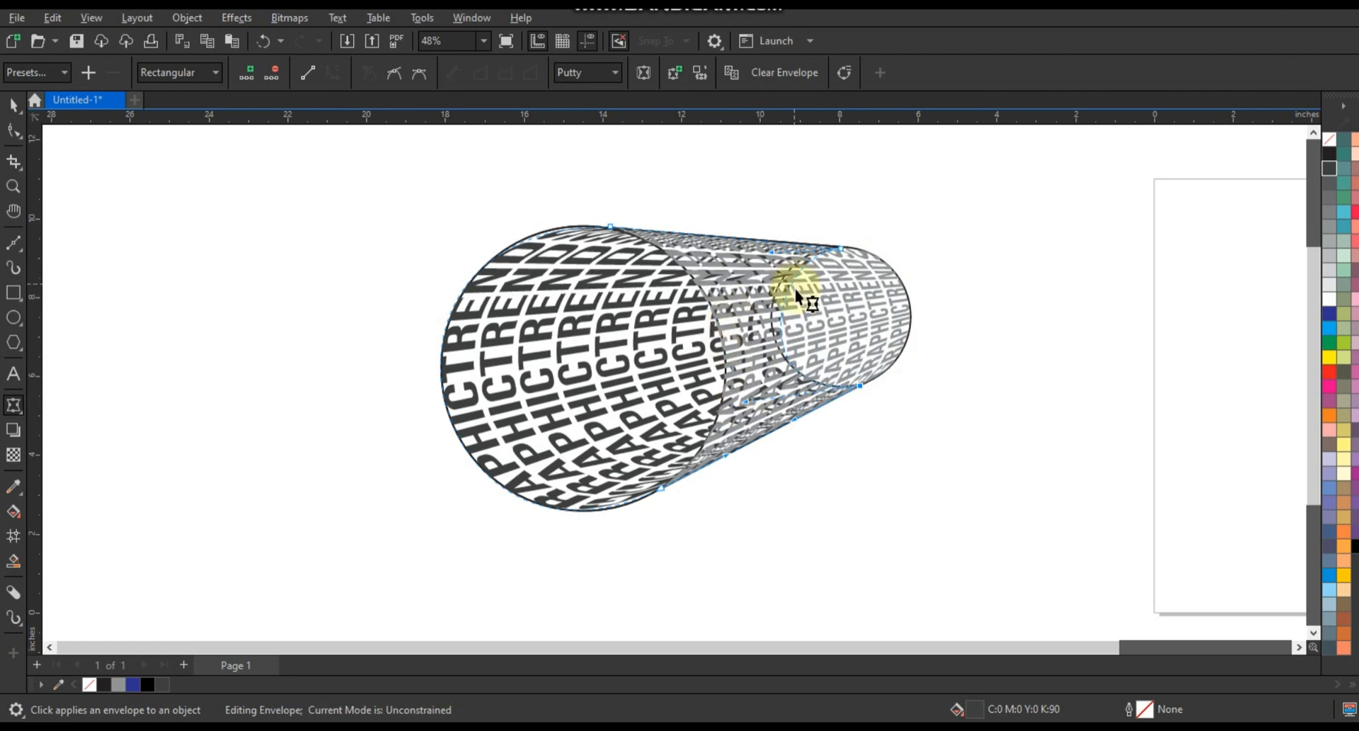
{"action": "left_click_drag", "start_coordinate": [796, 289], "coordinate": [745, 240]}
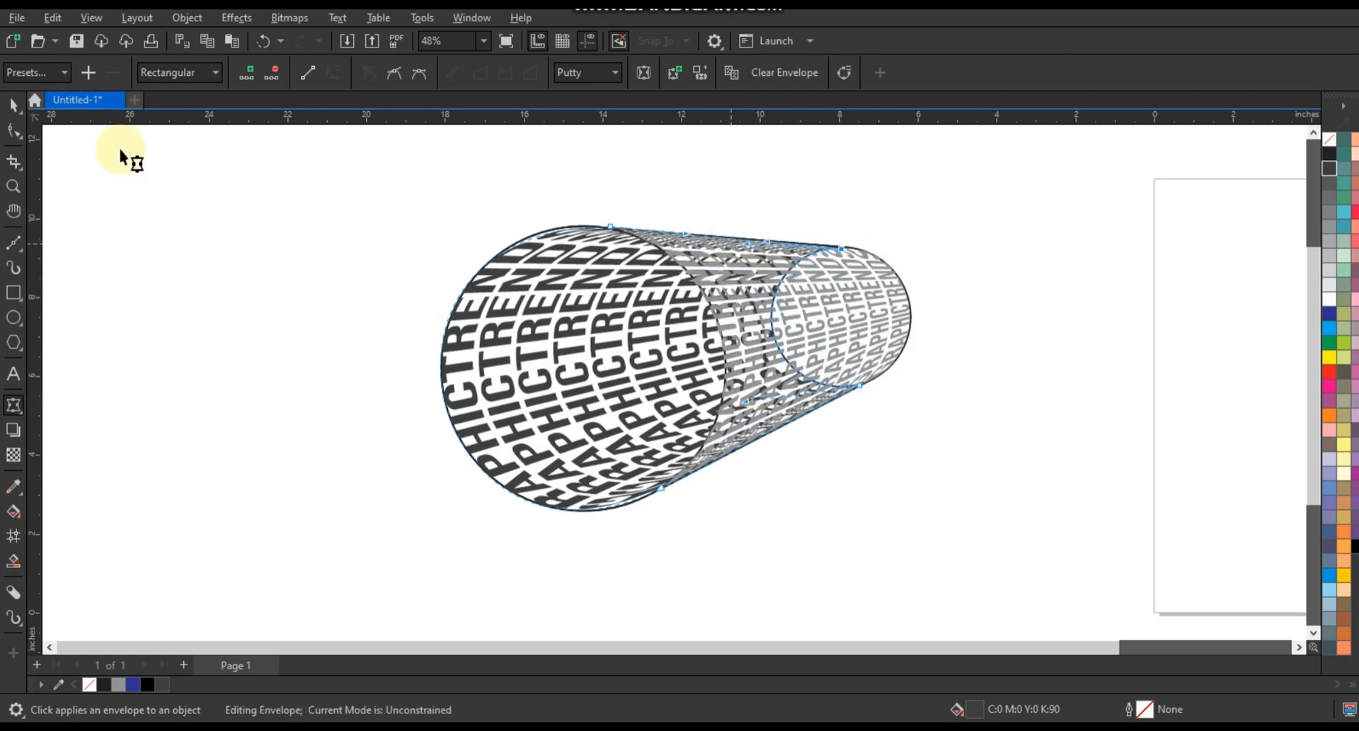
Move the circle and connecting-line guides away from the text cylinder and delete them.
{"action": "left_click", "coordinate": [14, 106]}
{"action": "left_click", "coordinate": [231, 328]}
{"action": "left_click_drag", "start_coordinate": [520, 498], "coordinate": [962, 551]}
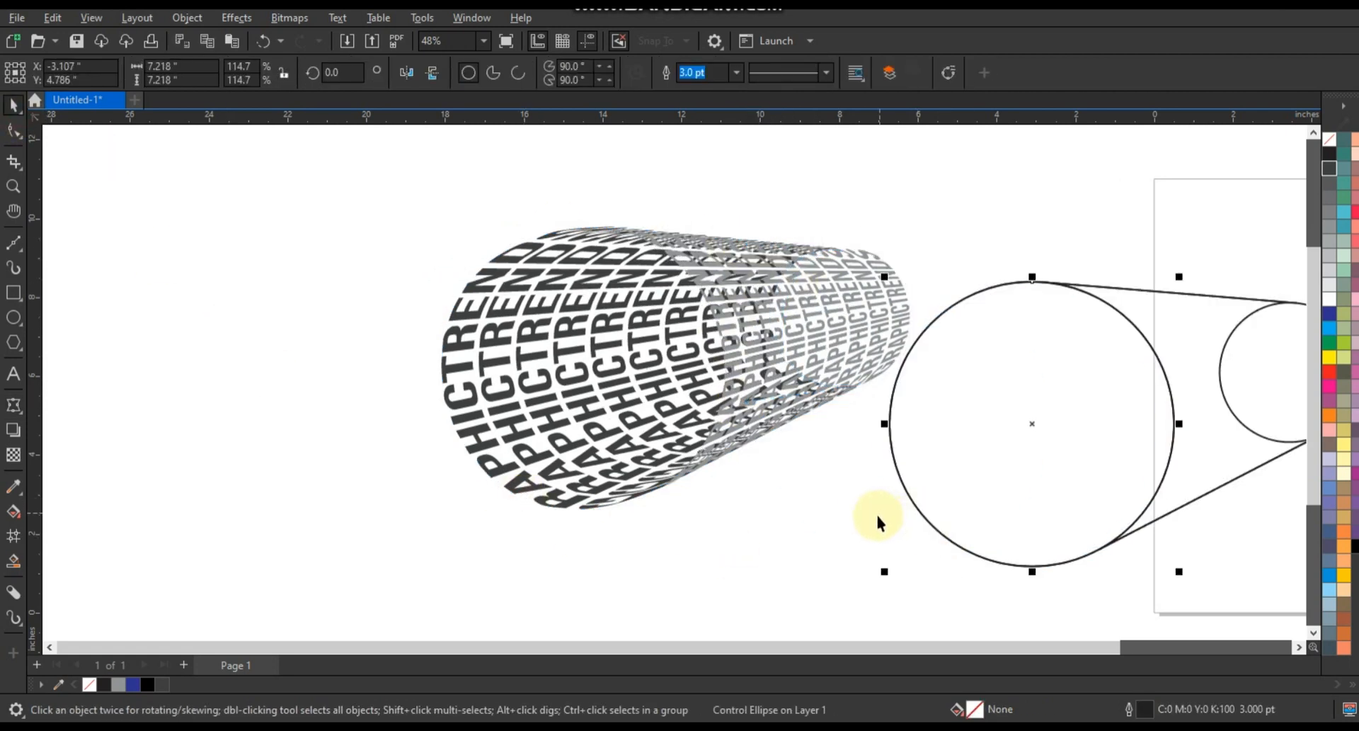
{"action": "key", "text": "Delete"}
Draw a black-filled rectangle about 15 by 9.9 inches over the cylinder and send it to the back as a background.
{"action": "left_click", "coordinate": [13, 292]}
{"action": "left_click_drag", "start_coordinate": [386, 163], "coordinate": [979, 554]}
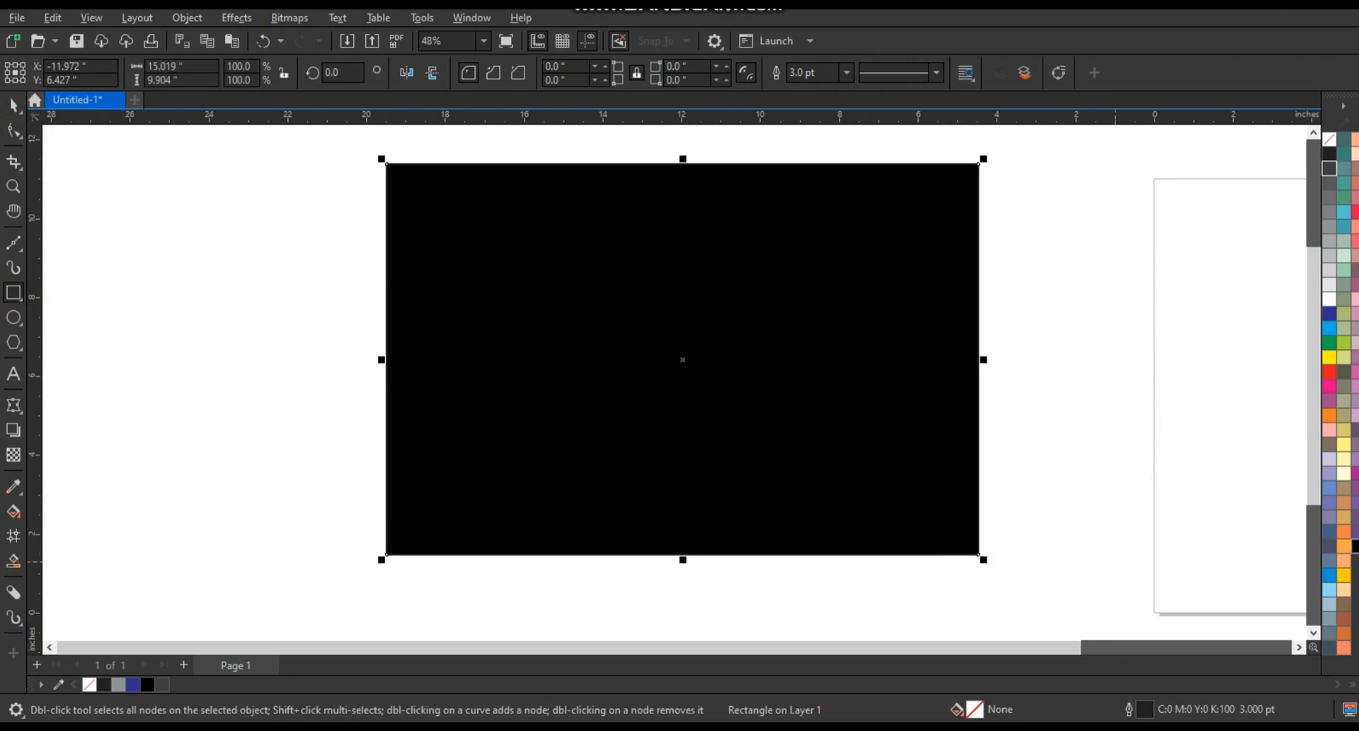
{"action": "key", "text": "shift+Page_Down"}
Apply a linear fountain fill to the dark inner text, running from 90% black at the cylinder's inside to white at its left rim.
{"action": "left_click", "coordinate": [15, 105]}
{"action": "key", "text": "g"}
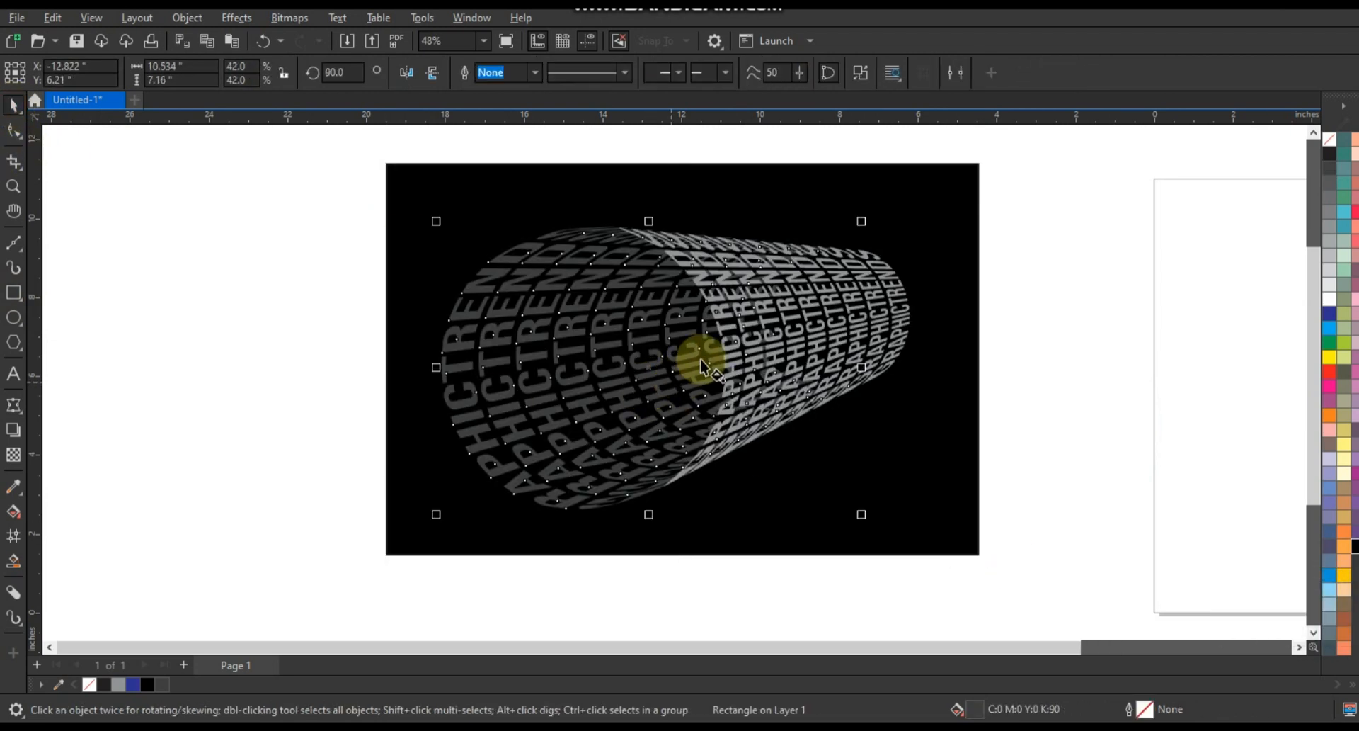
{"action": "left_click_drag", "start_coordinate": [709, 349], "coordinate": [427, 402]}
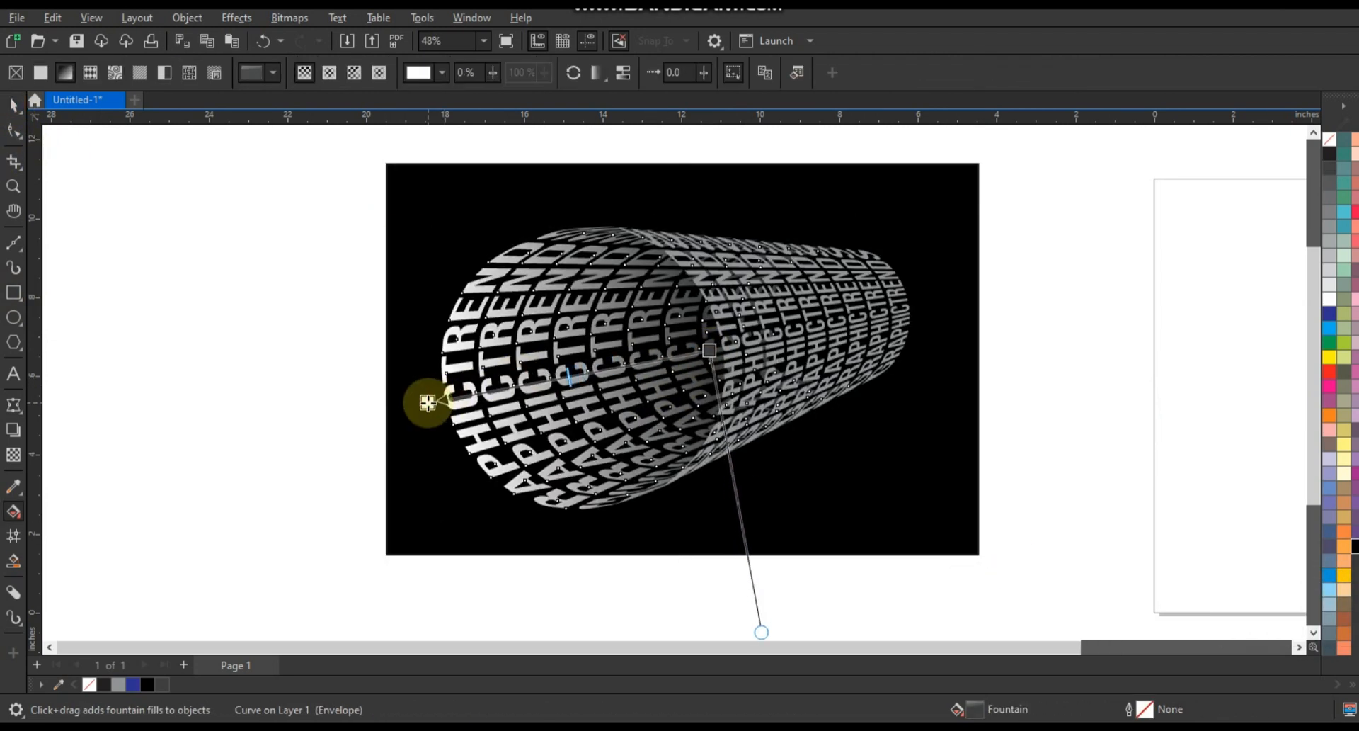
{"action": "left_click", "coordinate": [15, 104]}
{"action": "key", "text": "Escape"}
Fill the outer text with a linear gradient from dark blue at the small end to turquoise near the large opening.
{"action": "left_click", "coordinate": [729, 295]}
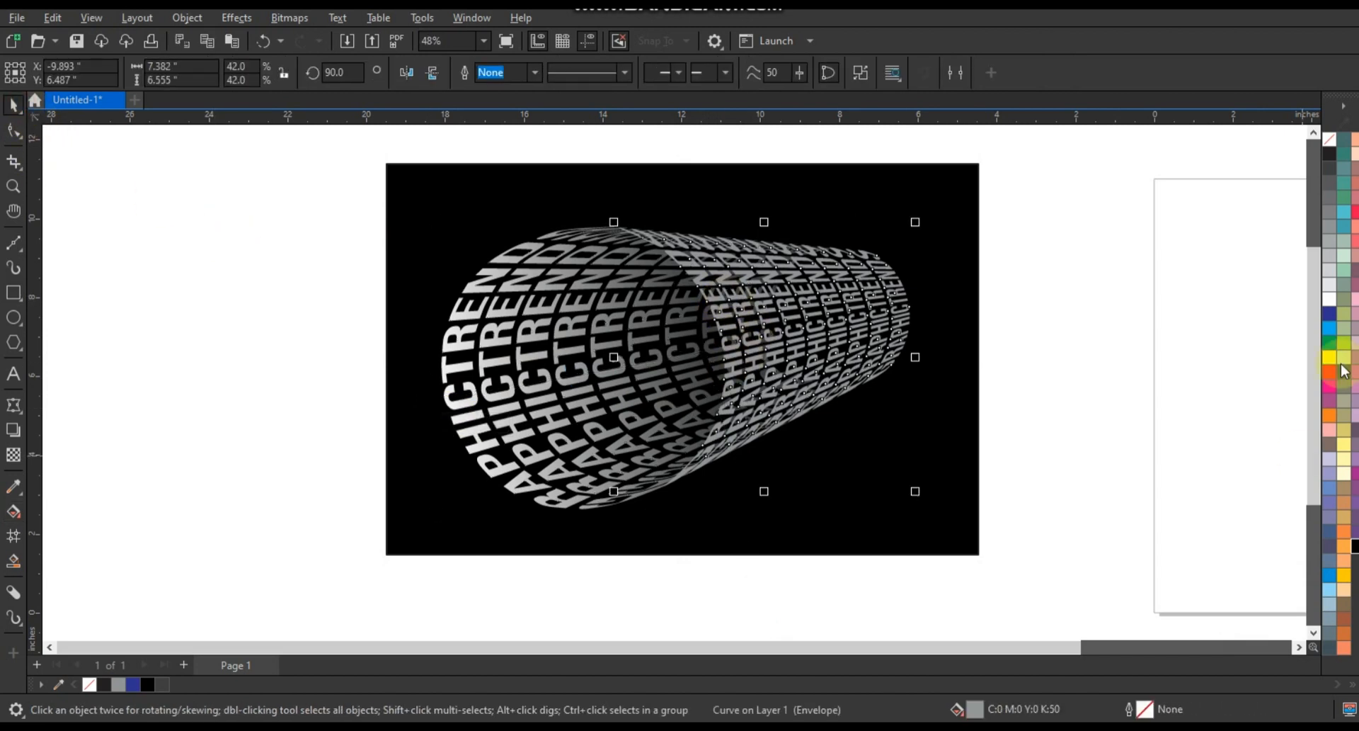
{"action": "left_click", "coordinate": [1330, 313]}
{"action": "left_click", "coordinate": [13, 512]}
{"action": "left_click", "coordinate": [249, 72]}
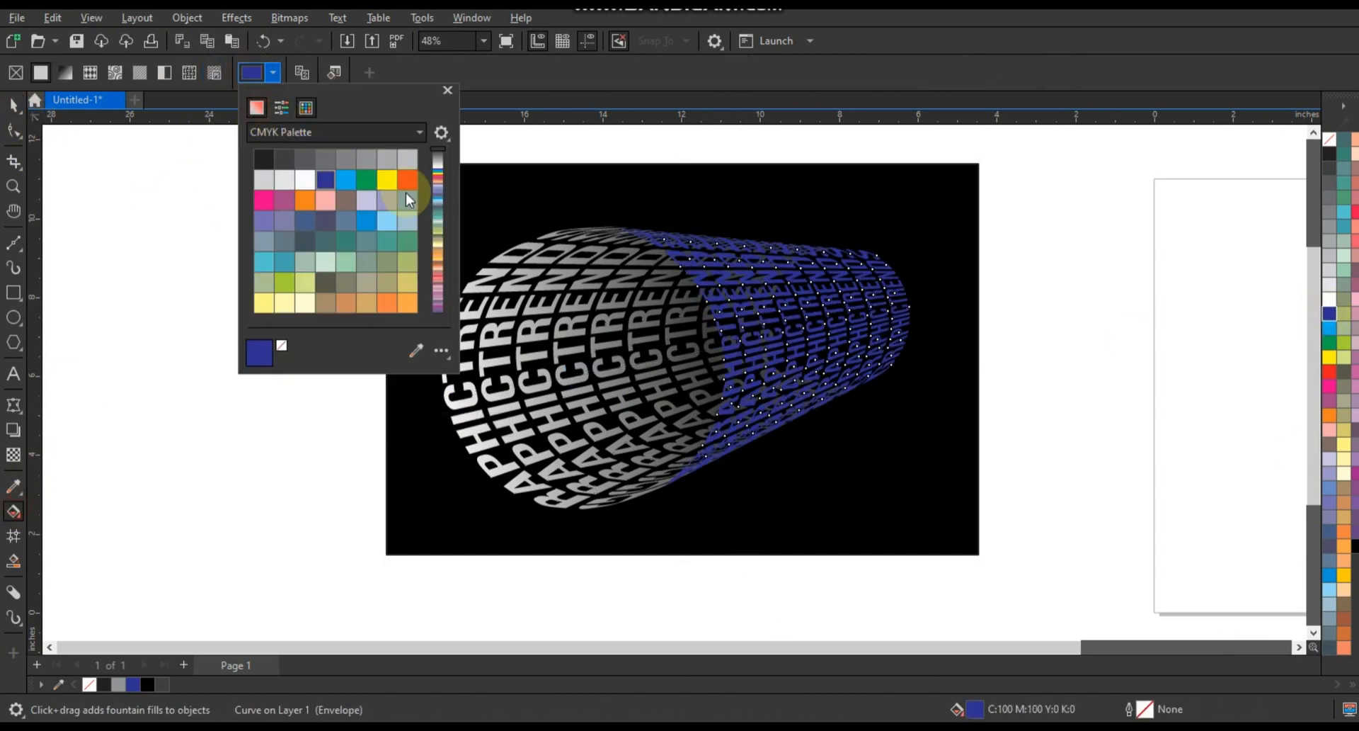
{"action": "left_click", "coordinate": [306, 107]}
{"action": "left_click", "coordinate": [356, 201]}
{"action": "mouse_move", "coordinate": [899, 315]}
{"action": "left_mouse_down"}
{"action": "mouse_move", "coordinate": [684, 330]}
{"action": "mouse_move", "coordinate": [906, 312]}
{"action": "left_mouse_up"}
{"action": "left_click", "coordinate": [1344, 212]}
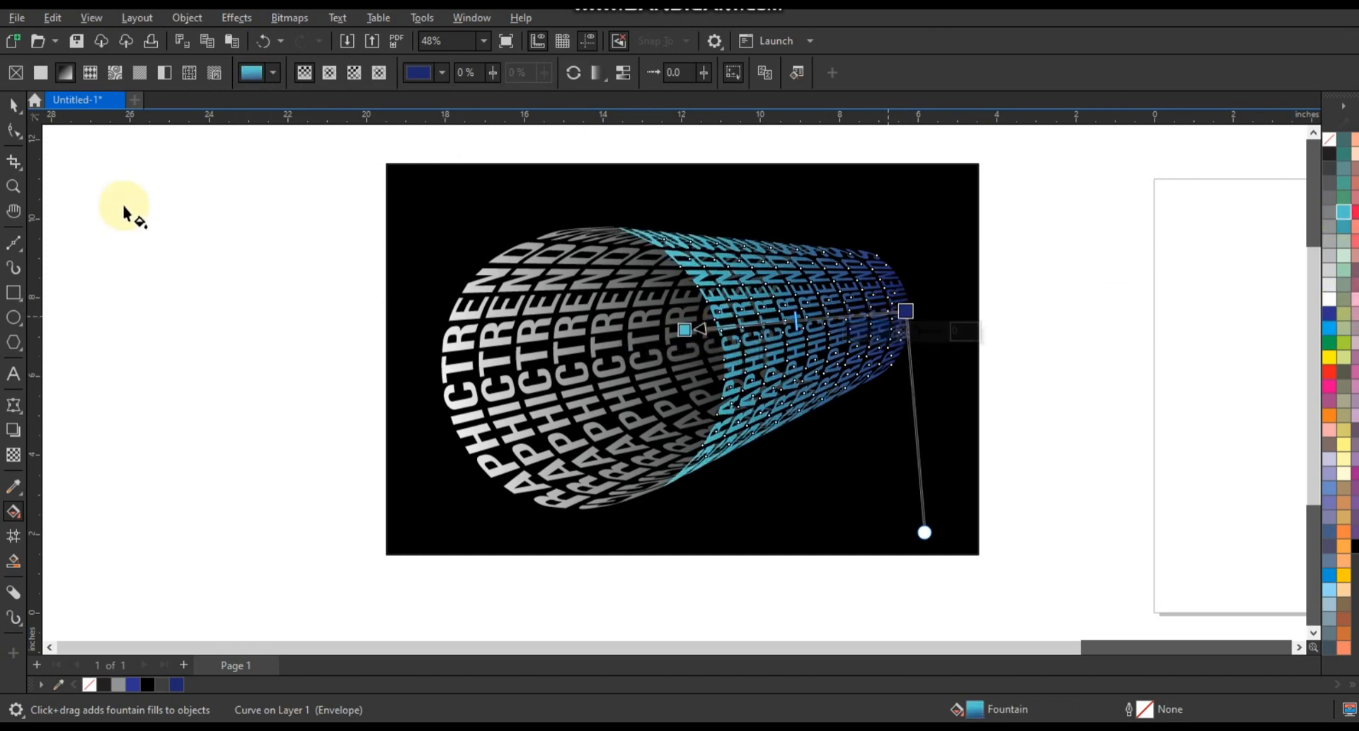
Enlarge the black background rectangle proportionally about its center.
{"action": "left_click", "coordinate": [14, 106]}
{"action": "left_click", "coordinate": [167, 245]}
{"action": "left_click", "coordinate": [739, 520]}
{"action": "left_click_drag", "start_coordinate": [982, 558], "coordinate": [1024, 599]}
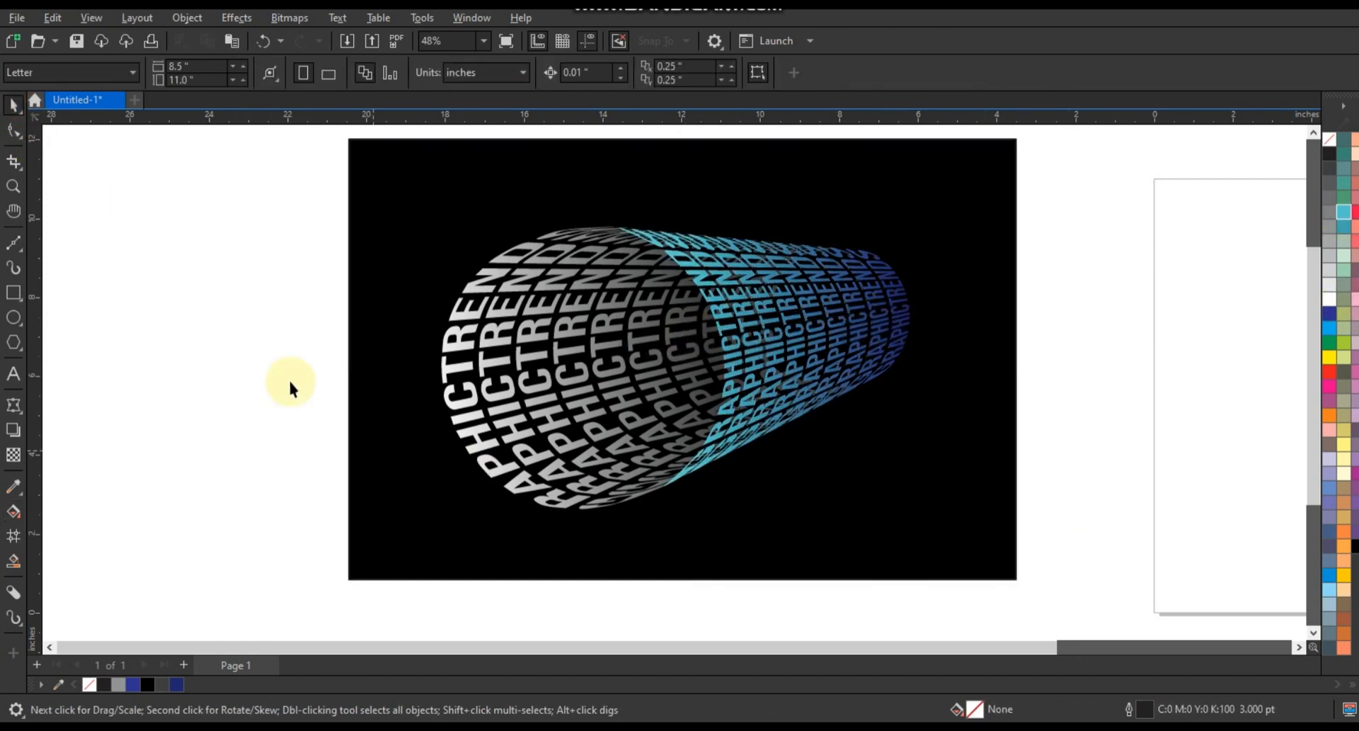
Zoom in on the finished cylinder and examine it in full-screen preview.
{"action": "left_click", "coordinate": [13, 187]}
{"action": "left_click_drag", "start_coordinate": [876, 471], "coordinate": [1019, 528]}
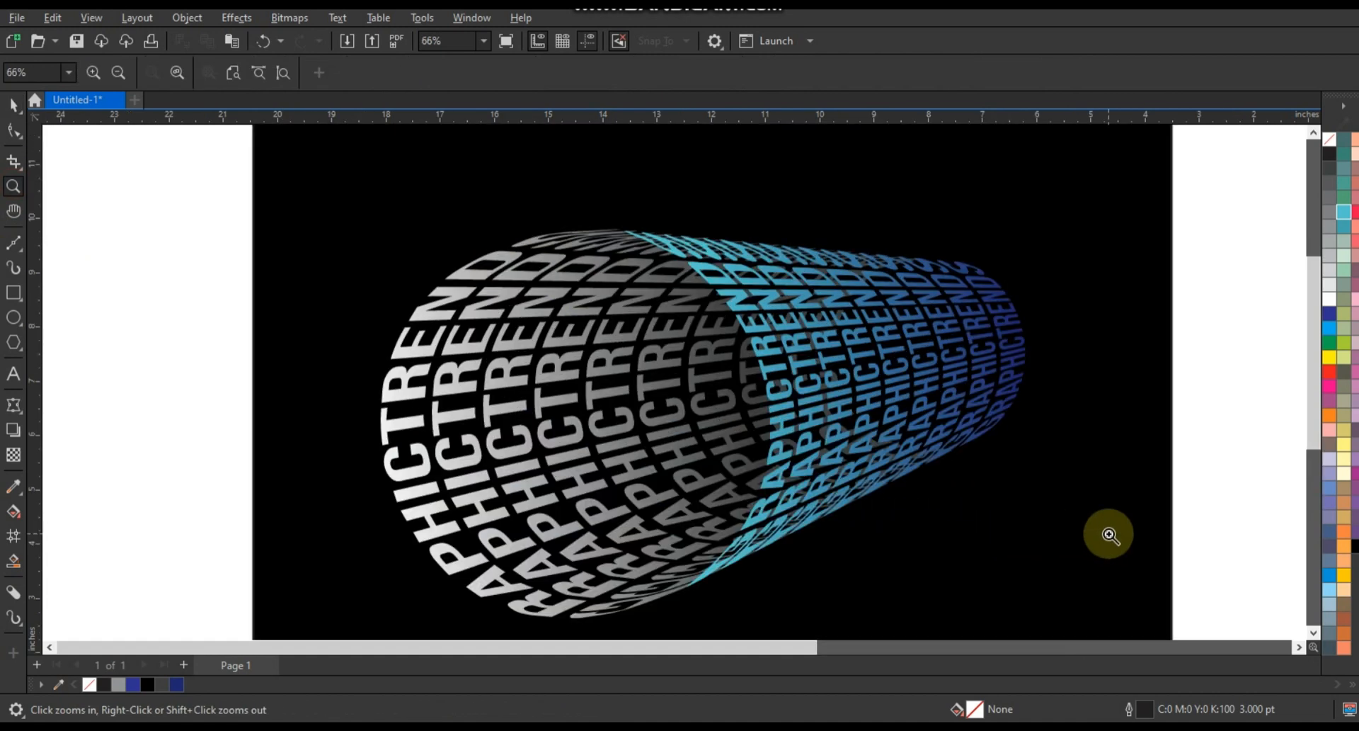
{"action": "key", "text": "F9"}
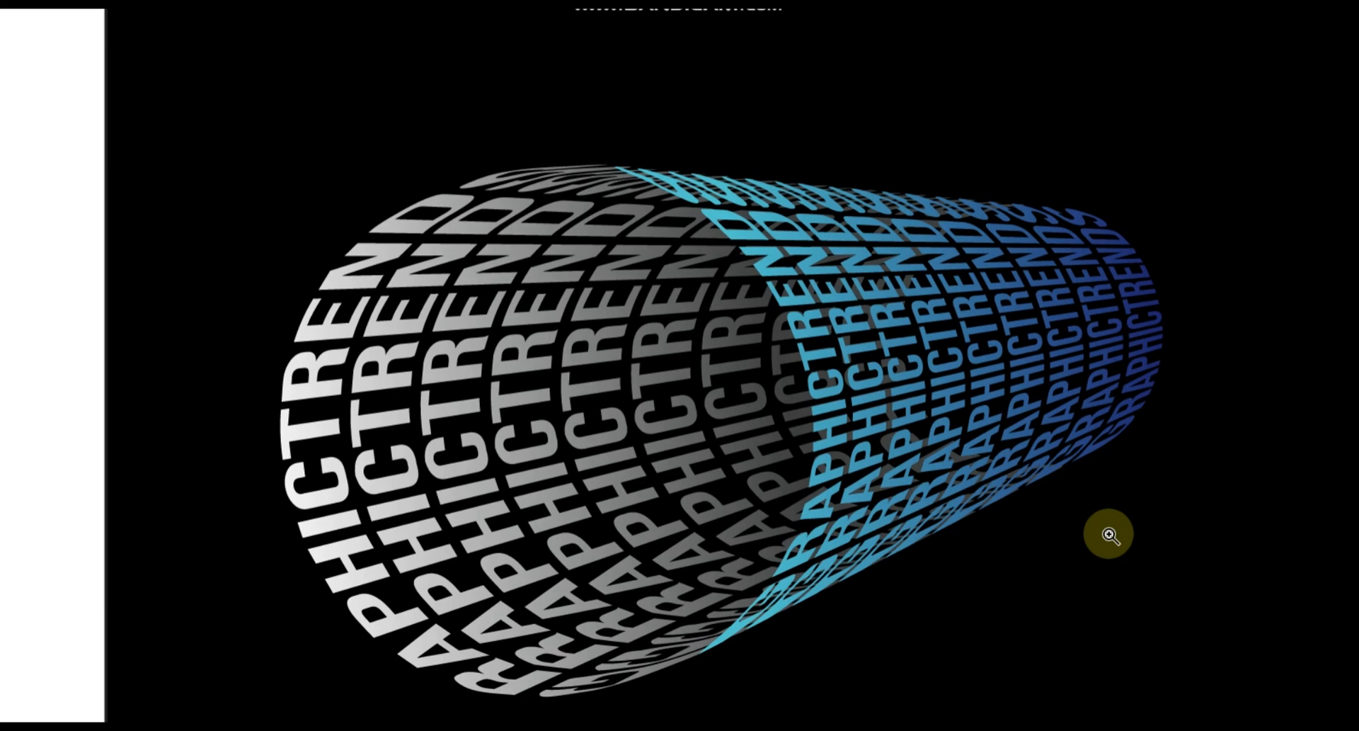
{"action": "left_click", "coordinate": [998, 525]}
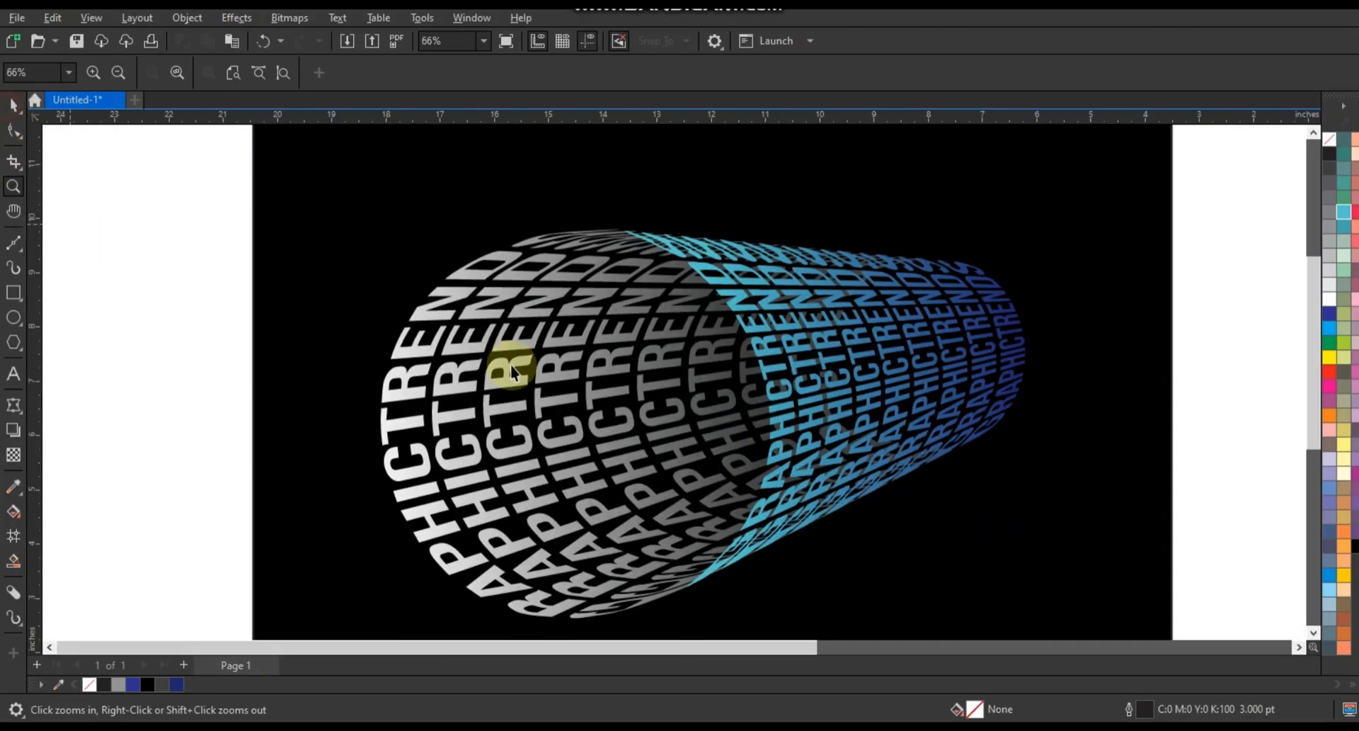
Select the gray gradient text on the inside of the cylinder.
{"action": "key", "text": "space"}
{"action": "left_click", "coordinate": [574, 476]}
{"action": "scroll", "coordinate": [468, 382], "scroll_direction": "down", "scroll_amount": 1}
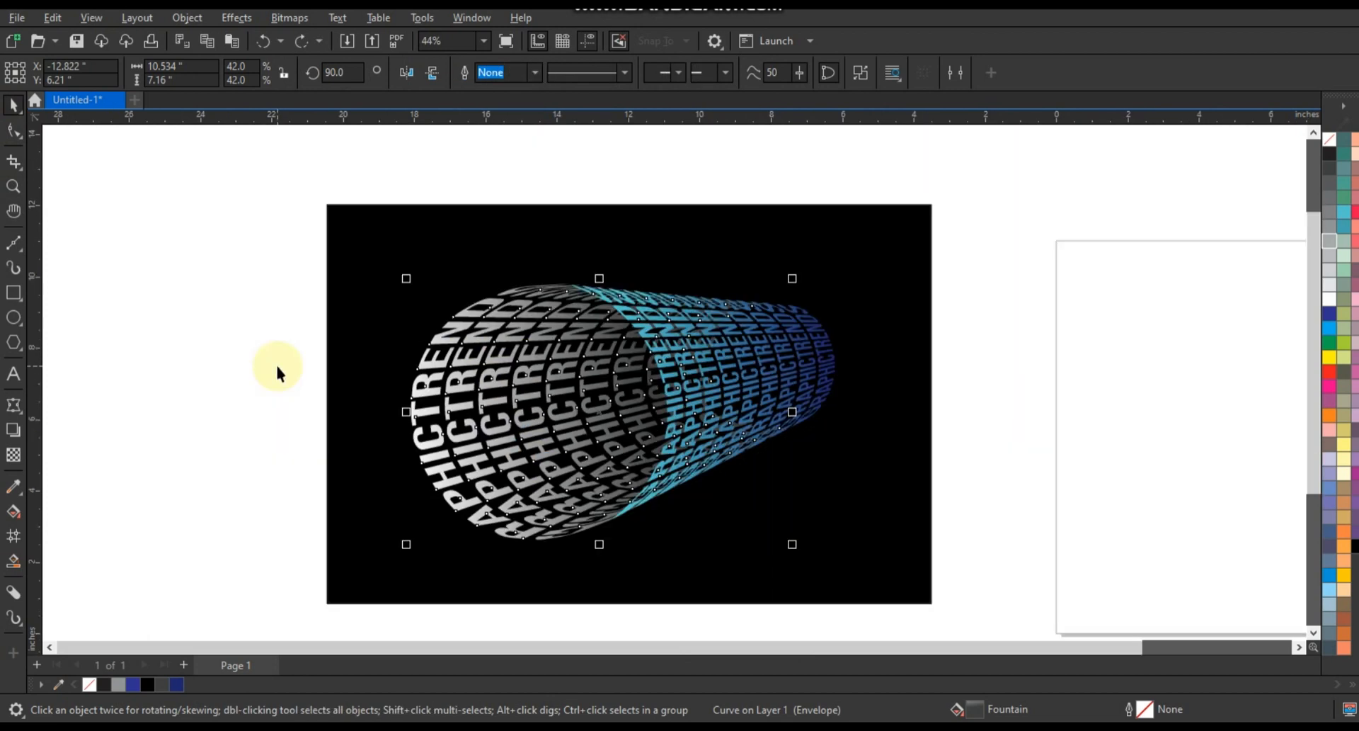